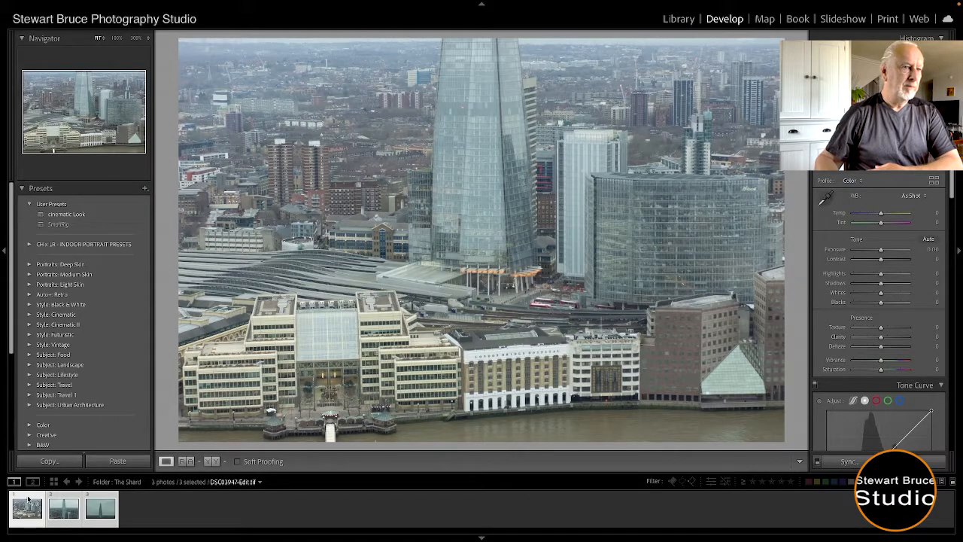
View the three overlapping photos of the Shard one at a time to compare their coverage
left_click(28, 500)
left_click(61, 496)
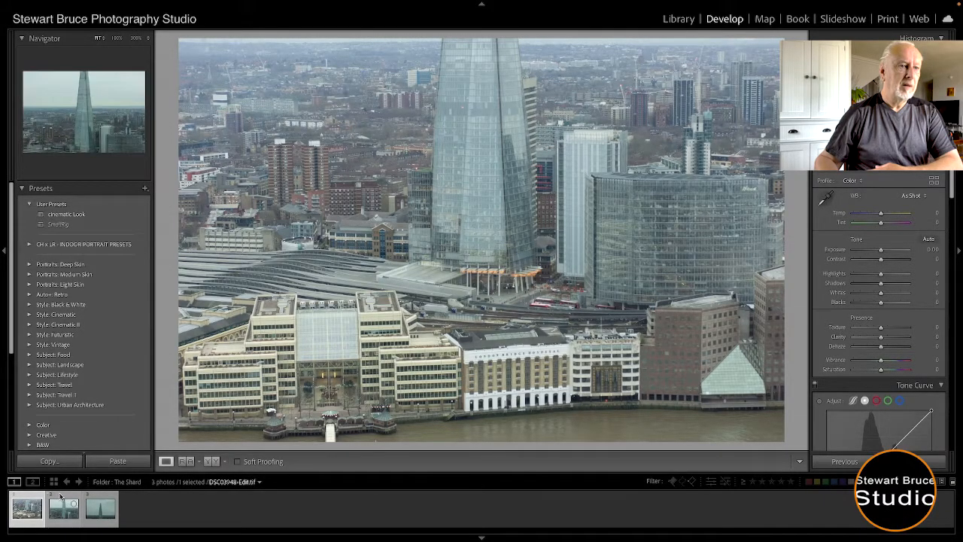
left_click(95, 497)
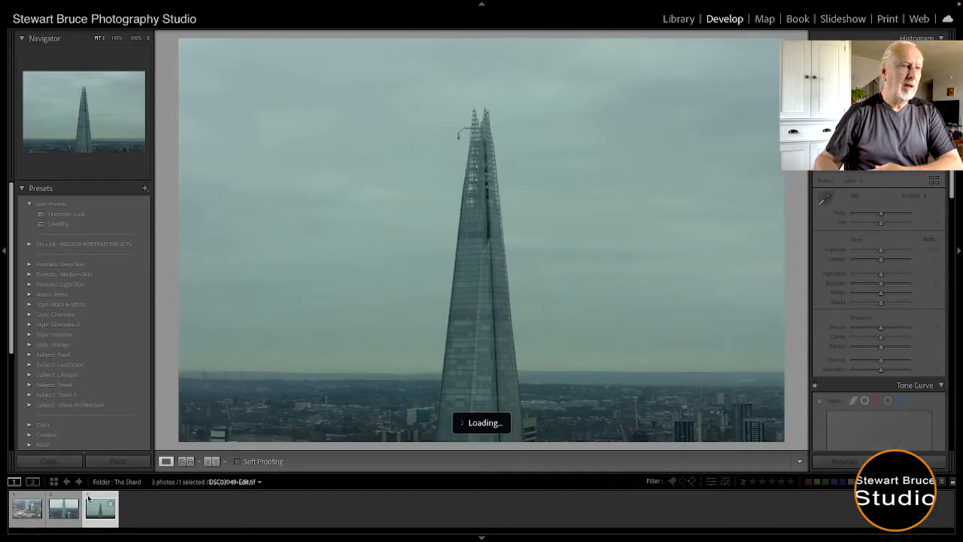
left_click(52, 499)
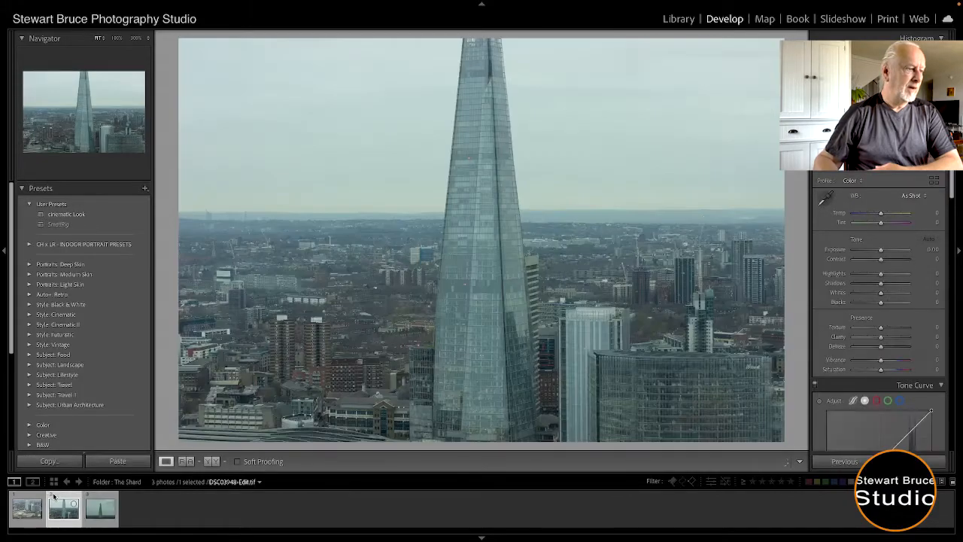
left_click(27, 497)
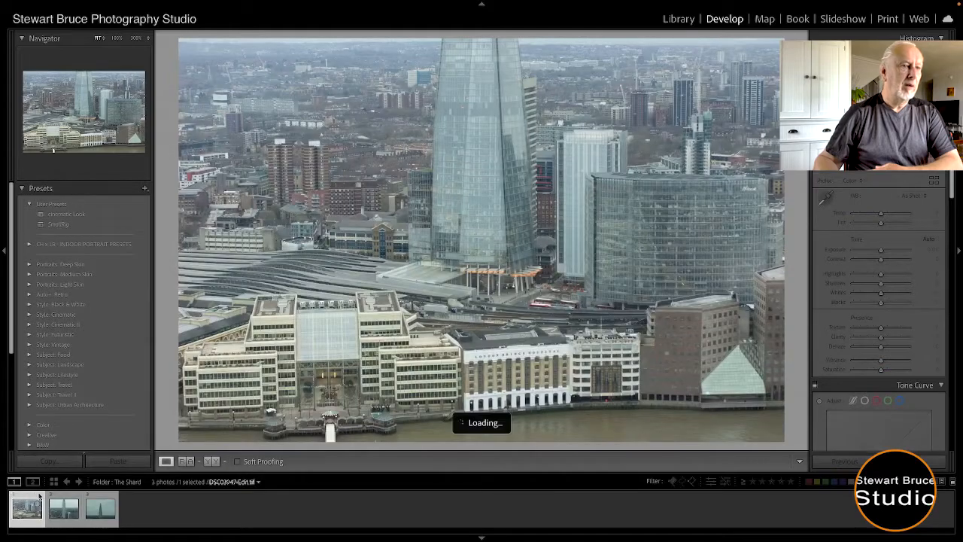
left_click(62, 495)
left_click(95, 497)
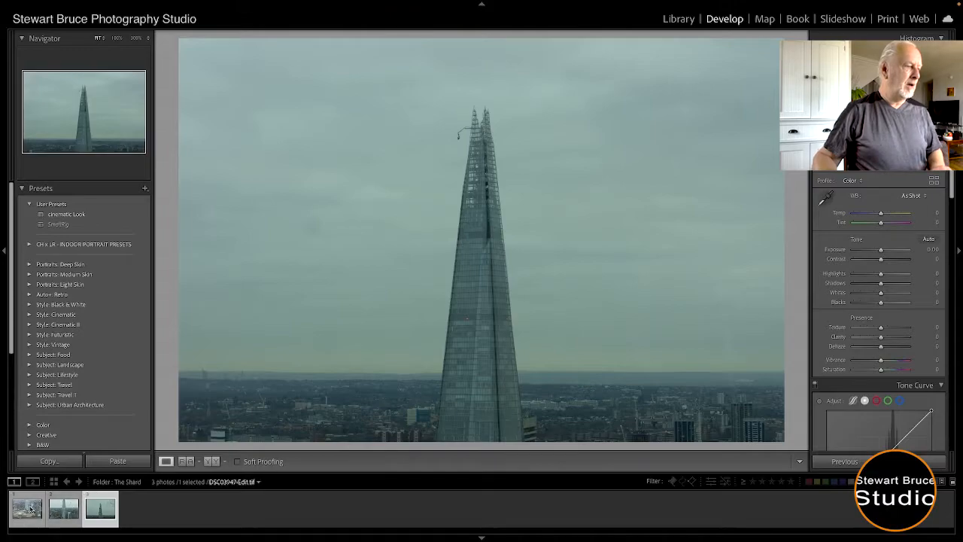
left_click(67, 500)
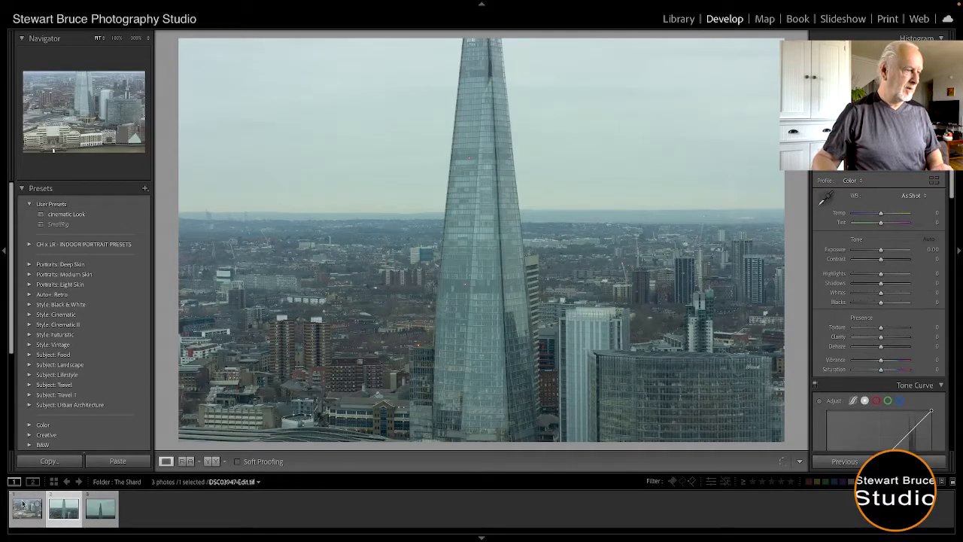
Merge all three Shard photos into a panorama with Perspective projection, Auto Crop, Auto Settings and Create Stack enabled
left_click(60, 497)
left_click(59, 496, "super")
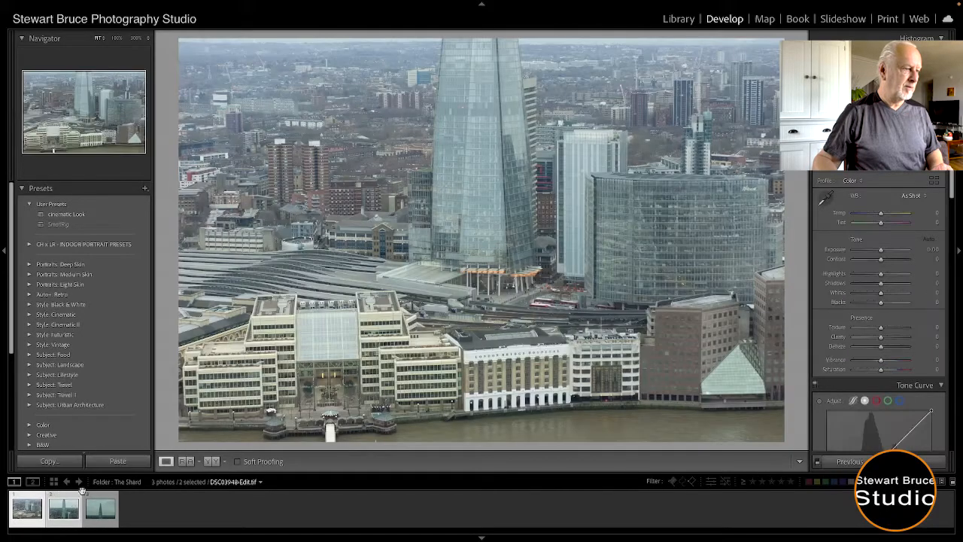
left_click(104, 497, "super")
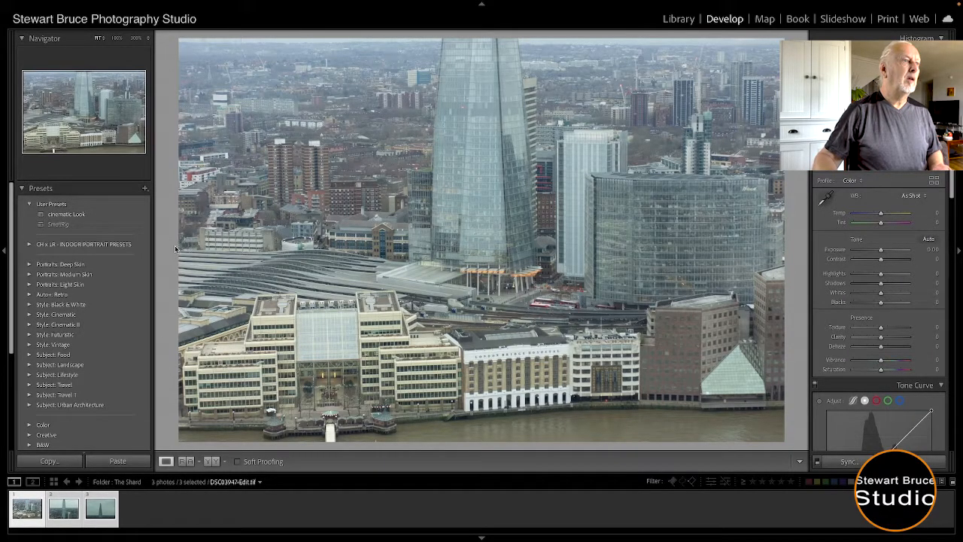
mouse_move(223, 5)
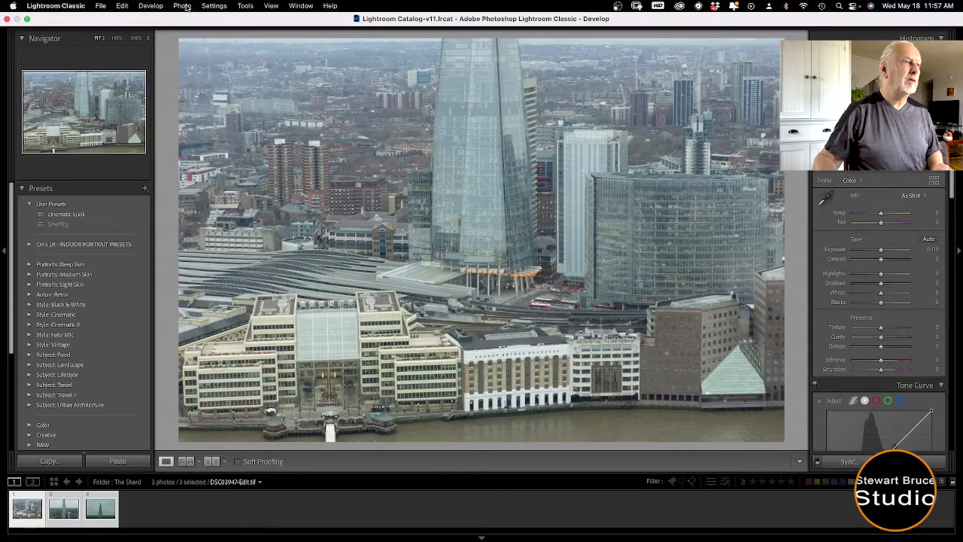
left_click(187, 6)
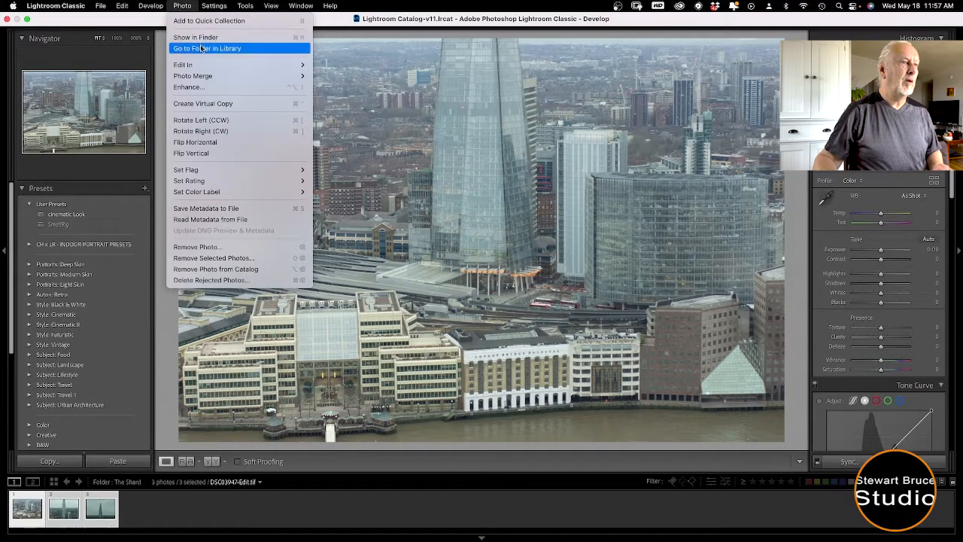
mouse_move(198, 79)
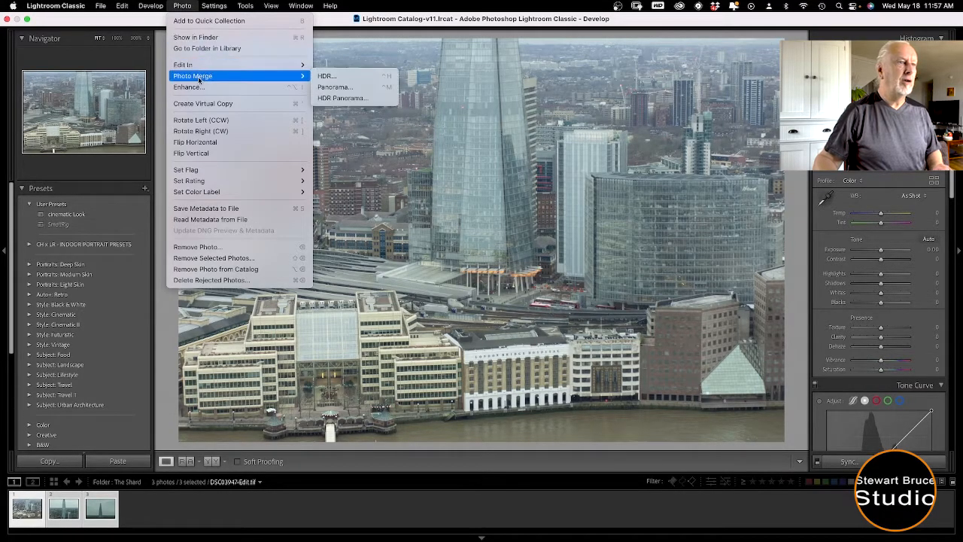
left_click(333, 87)
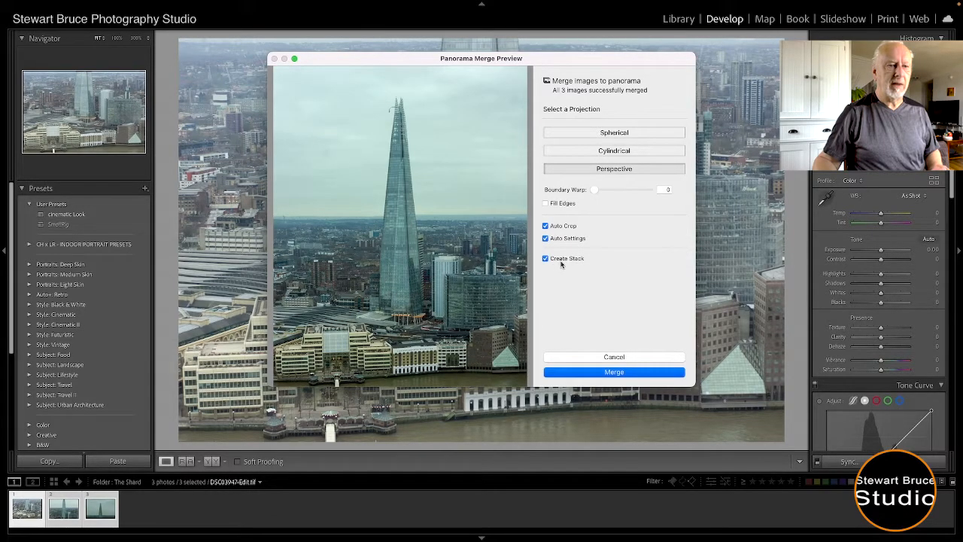
left_click(614, 373)
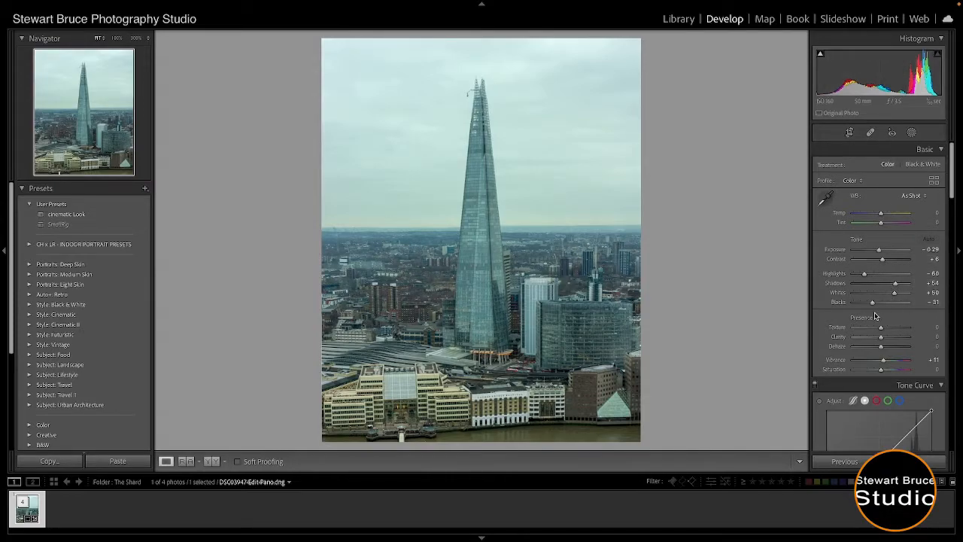
Set the panorama's Texture to +37, Clarity to +30 and Dehaze to +25
scroll(850, 329, "down", 1)
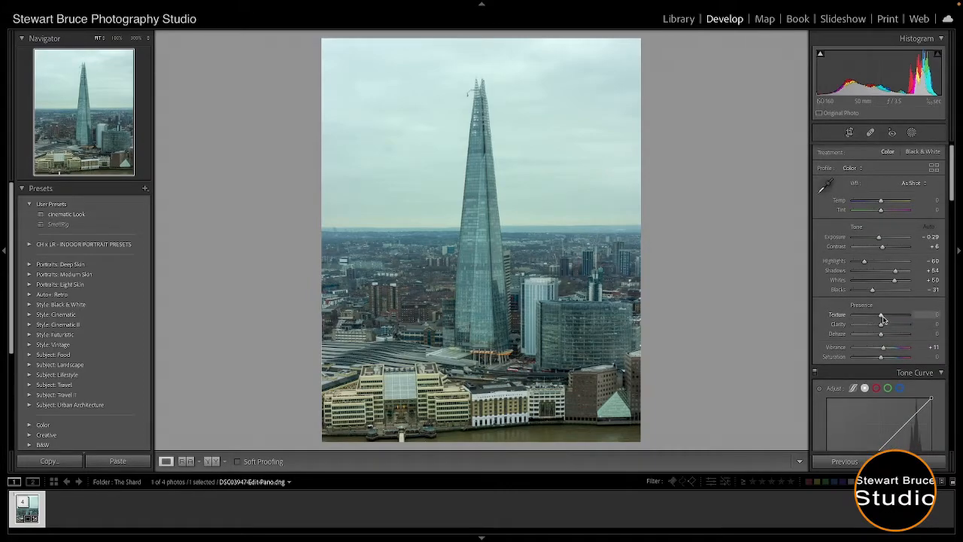
mouse_move(882, 317)
left_mouse_down()
mouse_move(892, 316)
mouse_move(889, 326)
left_mouse_up()
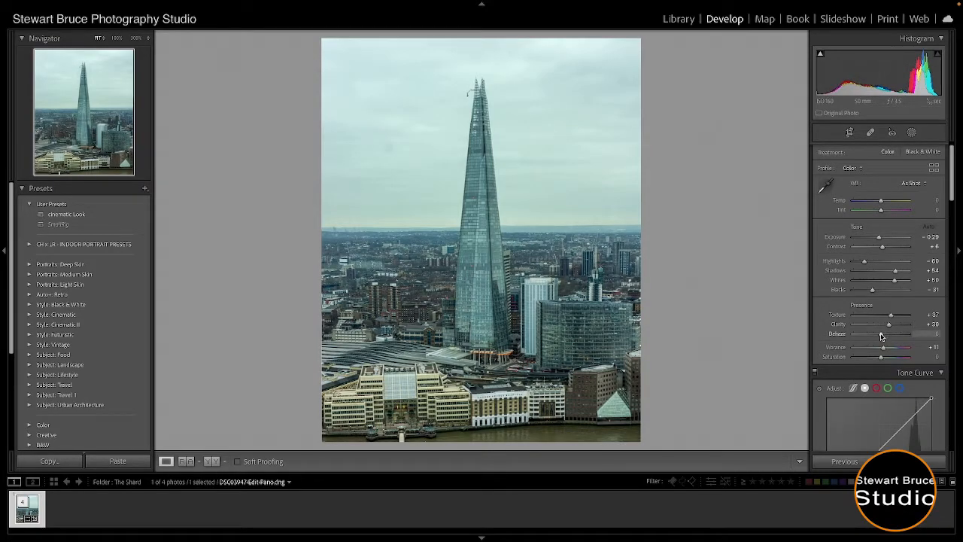
left_click_drag(882, 335, 887, 335)
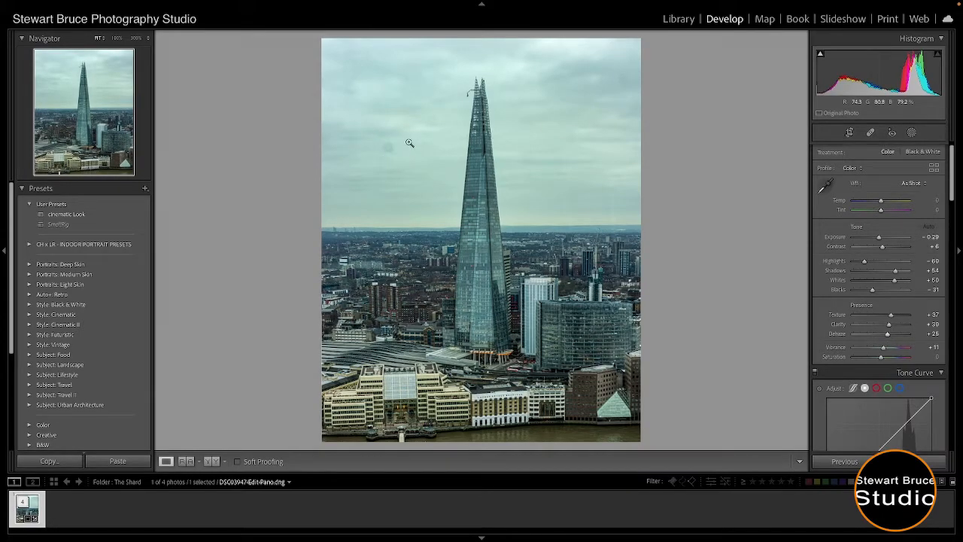
Heal the dark dust spot in the sky beside the upper part of the tower
left_click(871, 132)
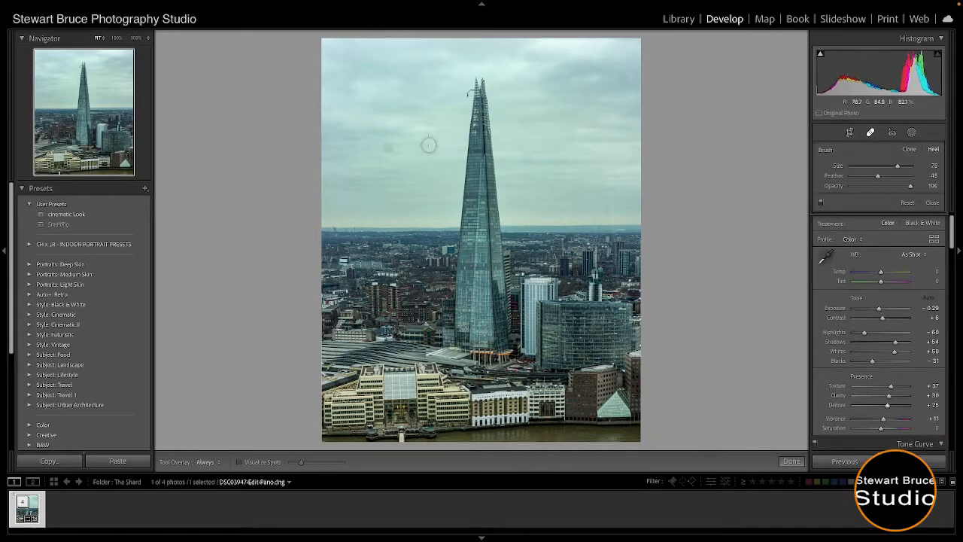
left_click(387, 147)
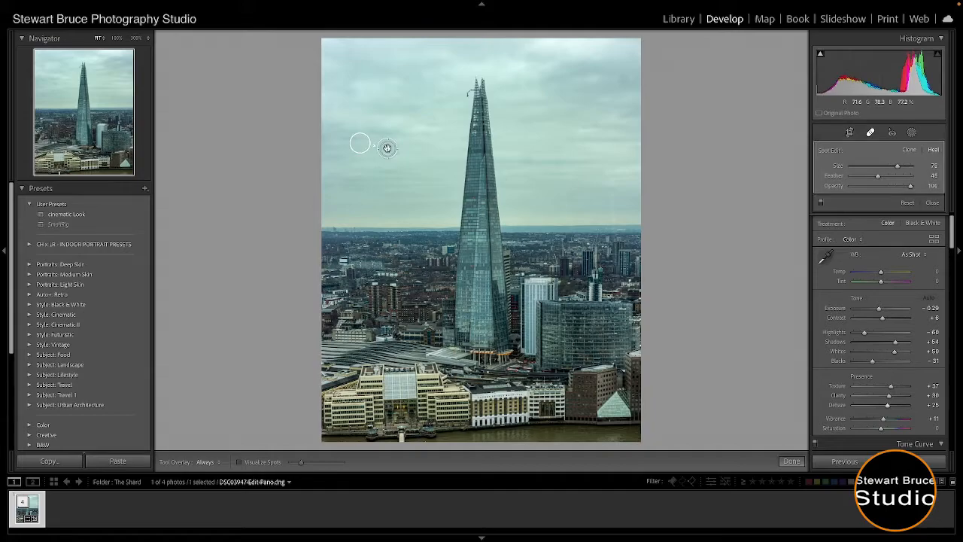
left_click(871, 133)
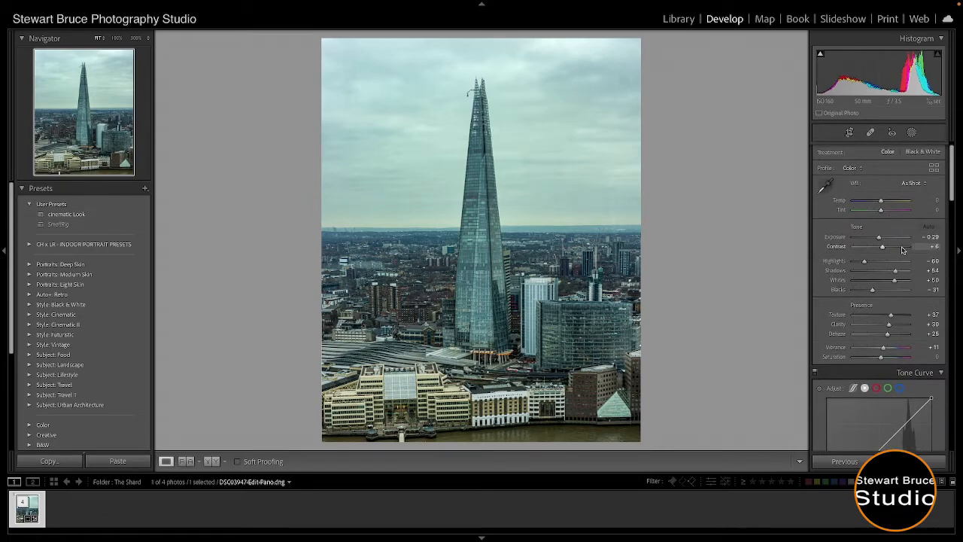
Shape the tone curve with a raised highlight point and a shadow point at input 59, output 67
scroll(902, 250, "down", 10)
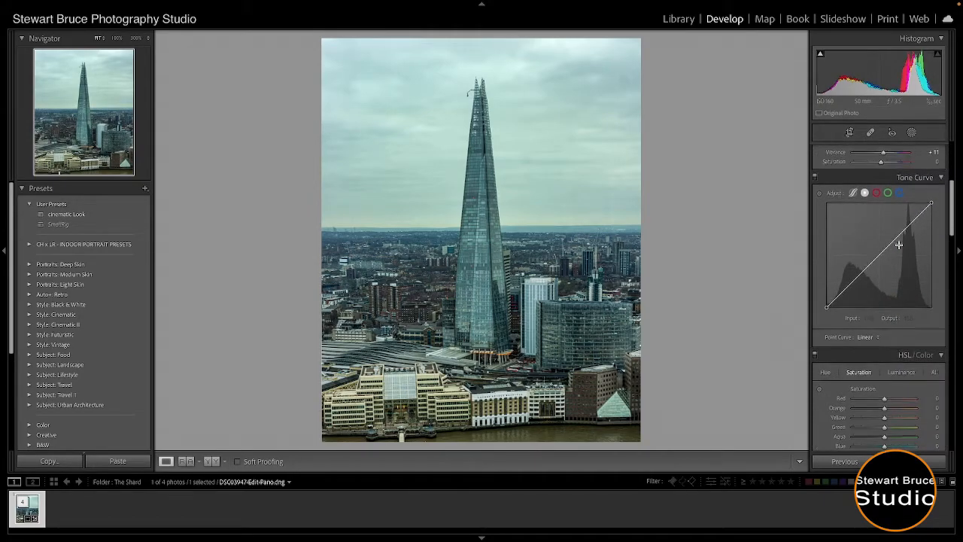
scroll(861, 198, "up", 1)
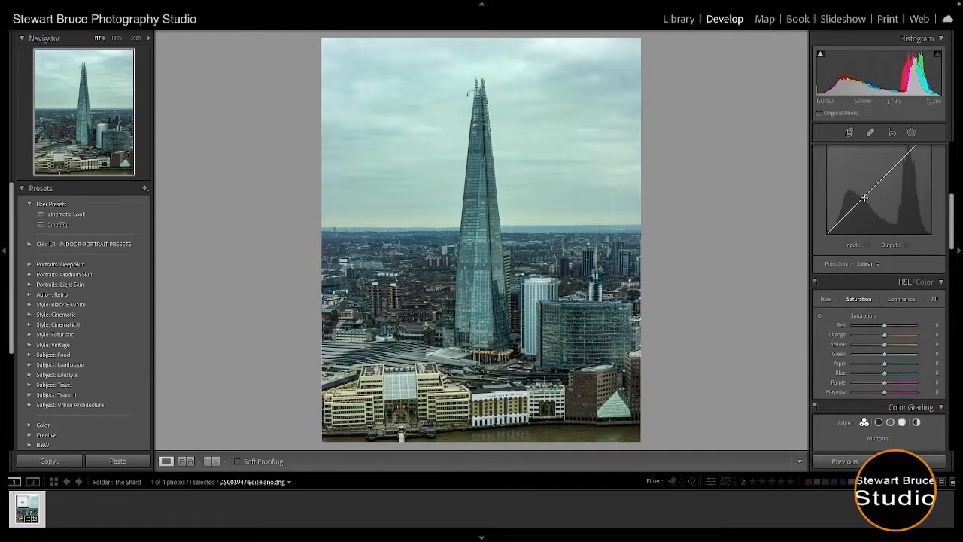
mouse_move(852, 210)
left_mouse_down()
mouse_move(853, 222)
mouse_move(852, 211)
left_mouse_up()
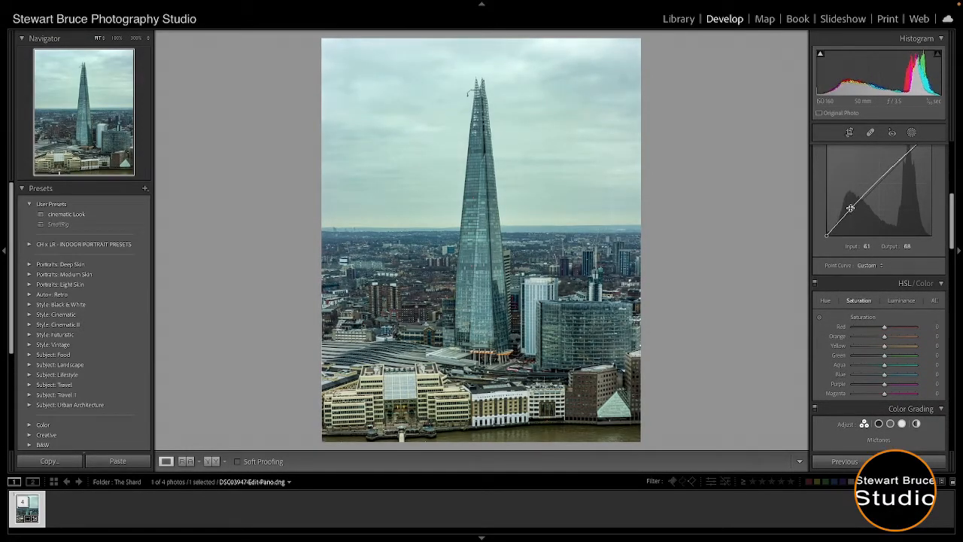
left_click(897, 163)
left_click_drag(897, 163, 893, 159)
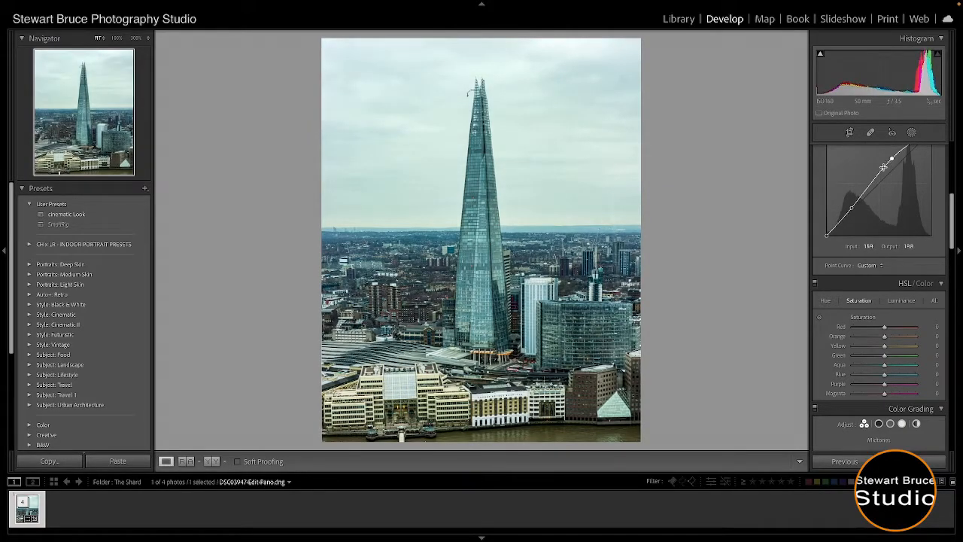
left_click_drag(852, 211, 850, 212)
scroll(869, 220, "down", 5)
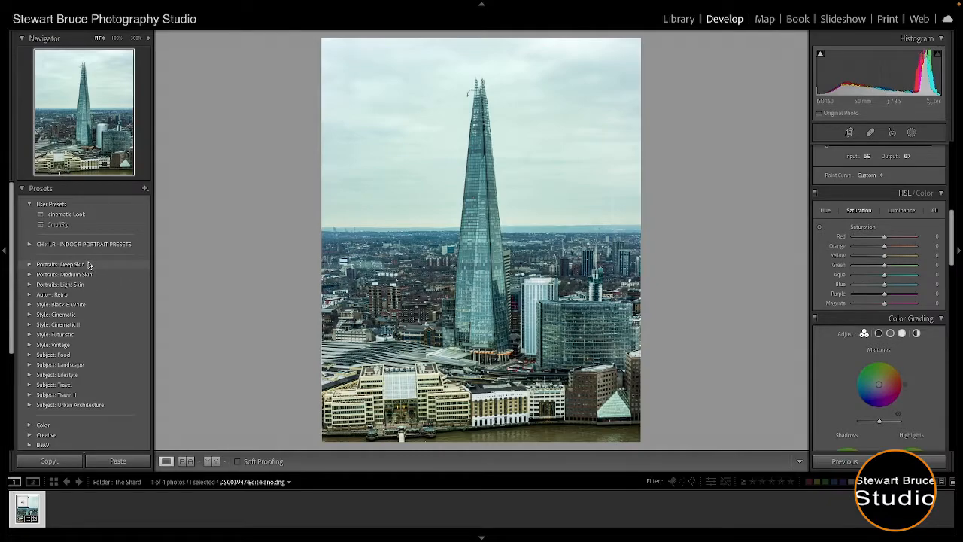
Apply the CN16 preset from the Style: Cinematic II group to the panorama
left_click(27, 326)
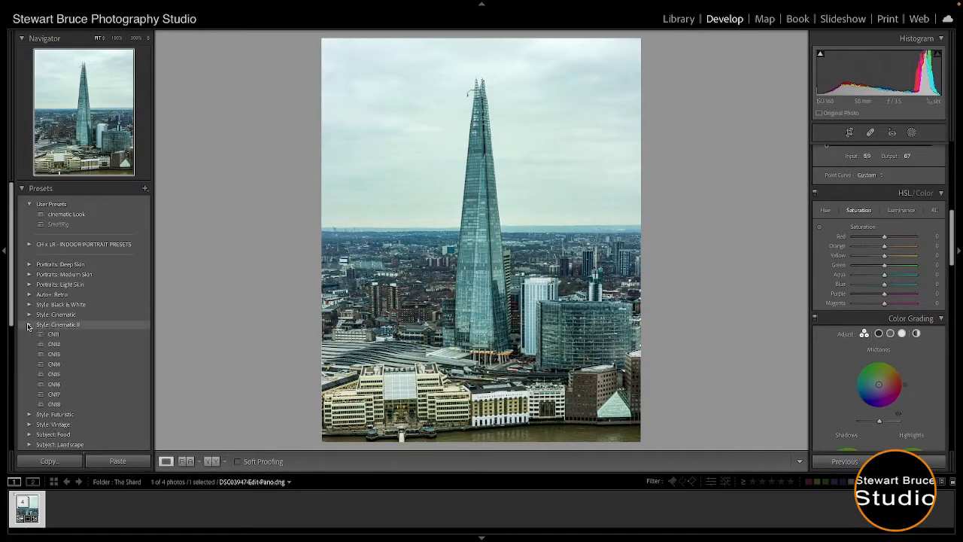
left_click(53, 335)
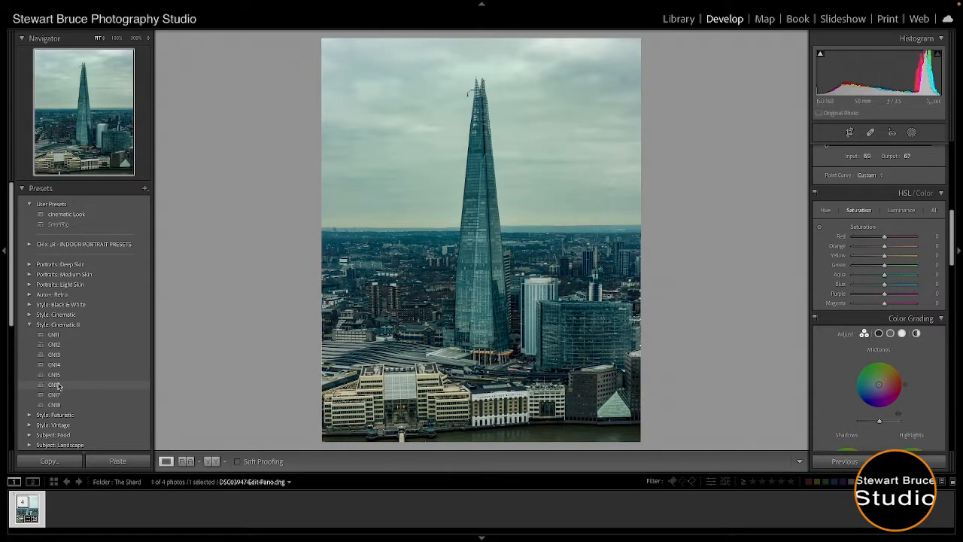
left_click(57, 386)
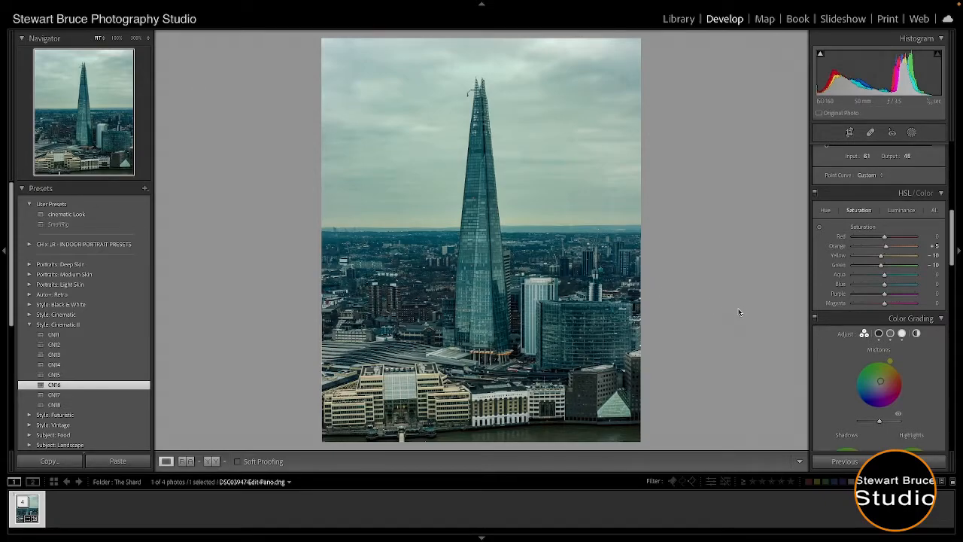
Set the color saturation to +31 for Yellow, -22 for Aqua and +23 for Blue
mouse_move(881, 256)
left_mouse_down()
mouse_move(892, 259)
mouse_move(877, 262)
left_mouse_up()
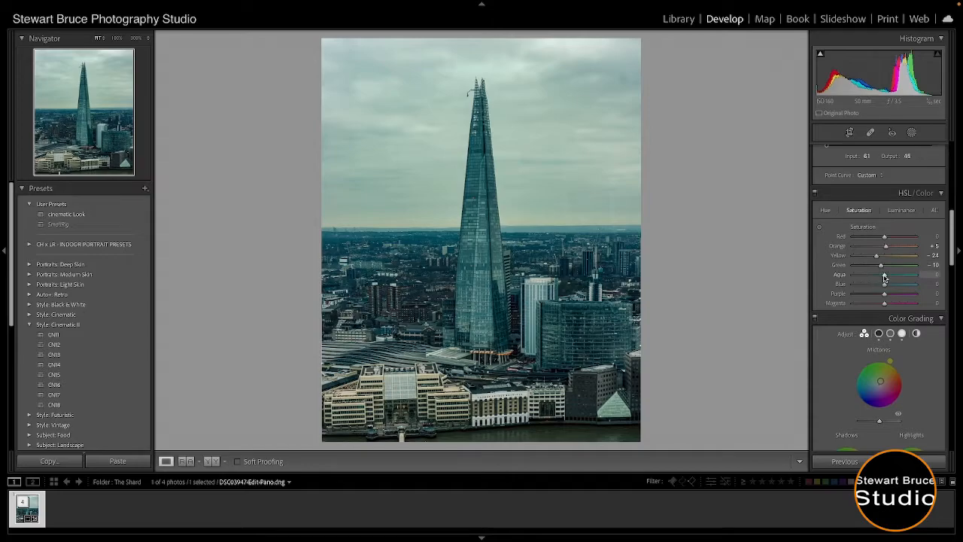
left_click_drag(885, 276, 877, 277)
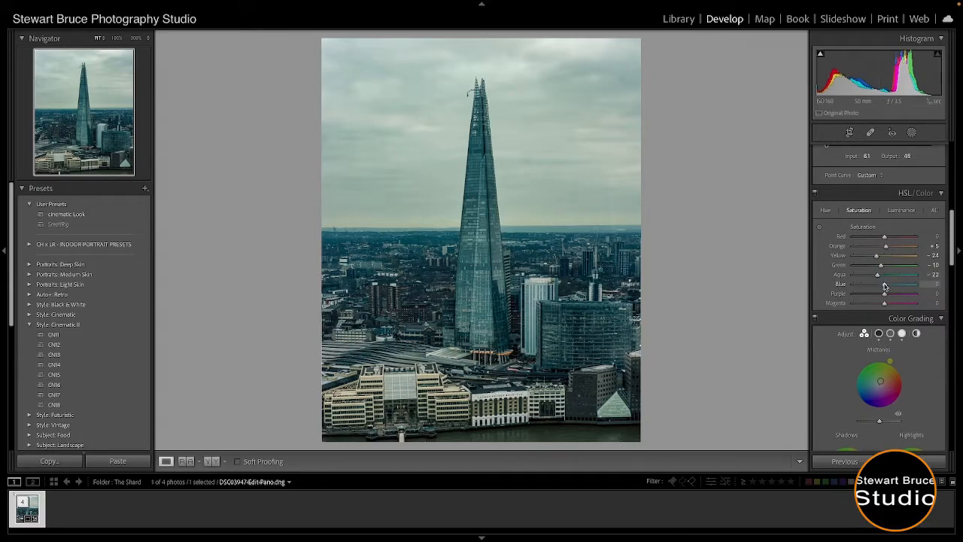
left_click_drag(885, 285, 891, 285)
left_click_drag(878, 257, 894, 259)
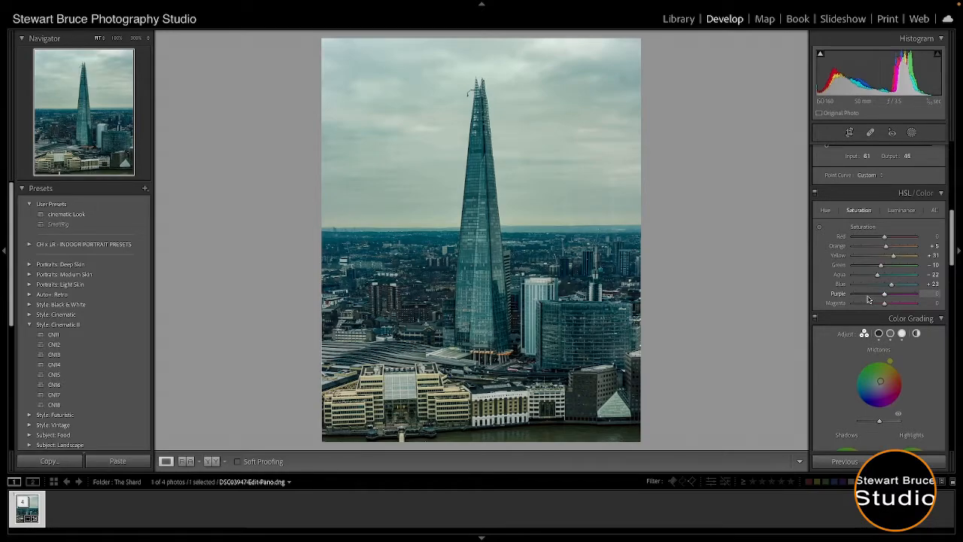
Enable Remove Chromatic Aberration and Profile Corrections, and set the lens profile make to Apple
scroll(868, 299, "down", 5)
scroll(865, 300, "down", 15)
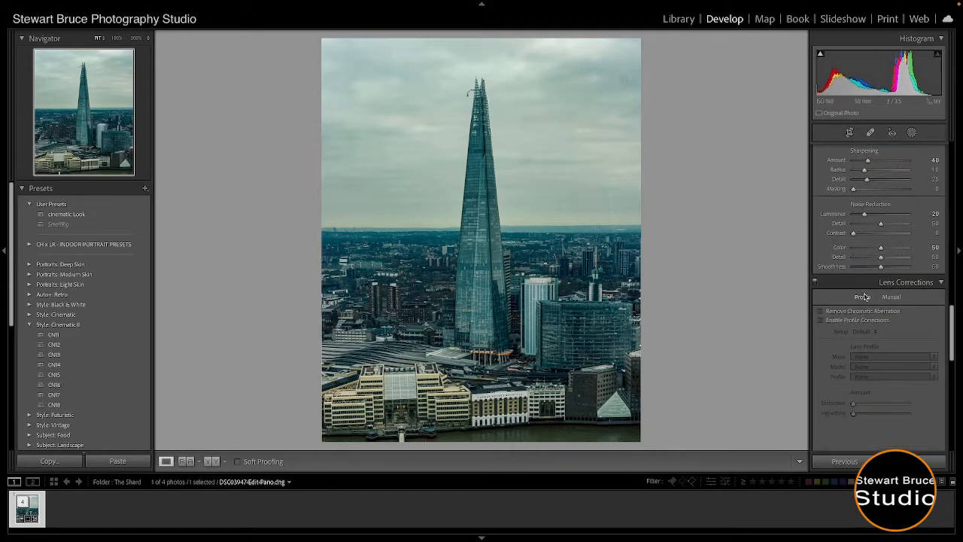
scroll(864, 296, "down", 3)
left_click(821, 251)
left_click(821, 260)
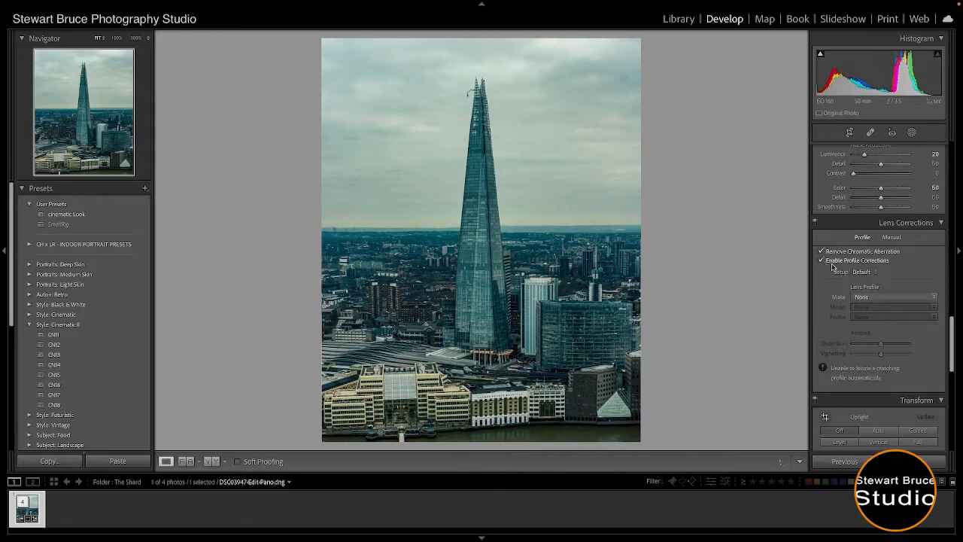
left_click(882, 299)
left_click(870, 316)
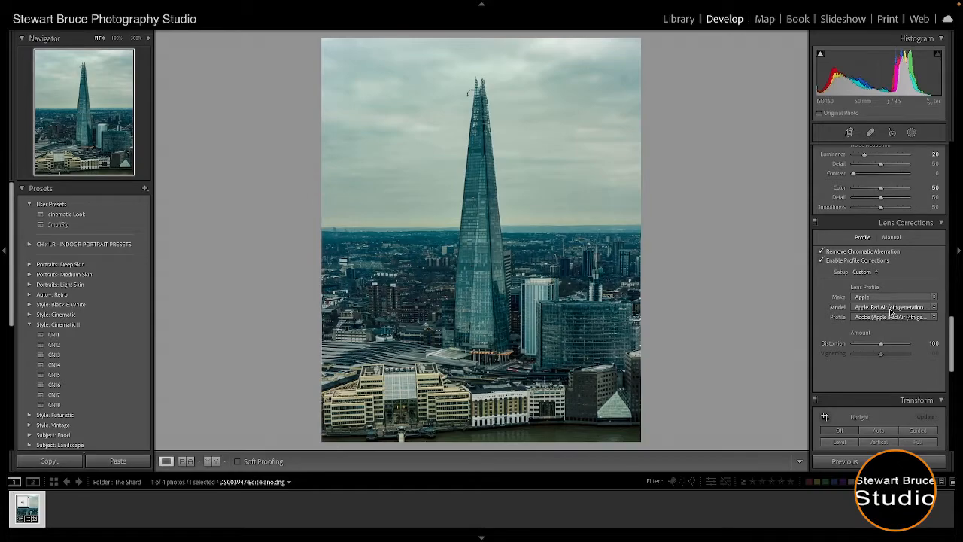
Set the lens profile model to Apple iPhone 12 Pro Max back camera 5.1mm f/1.6
left_click(888, 307)
scroll(861, 340, "down", 5)
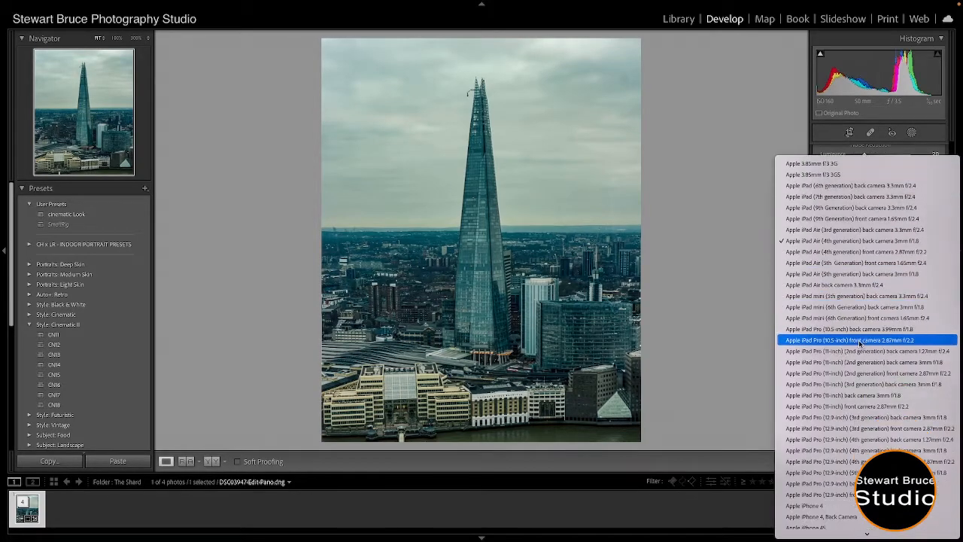
scroll(860, 343, "down", 10)
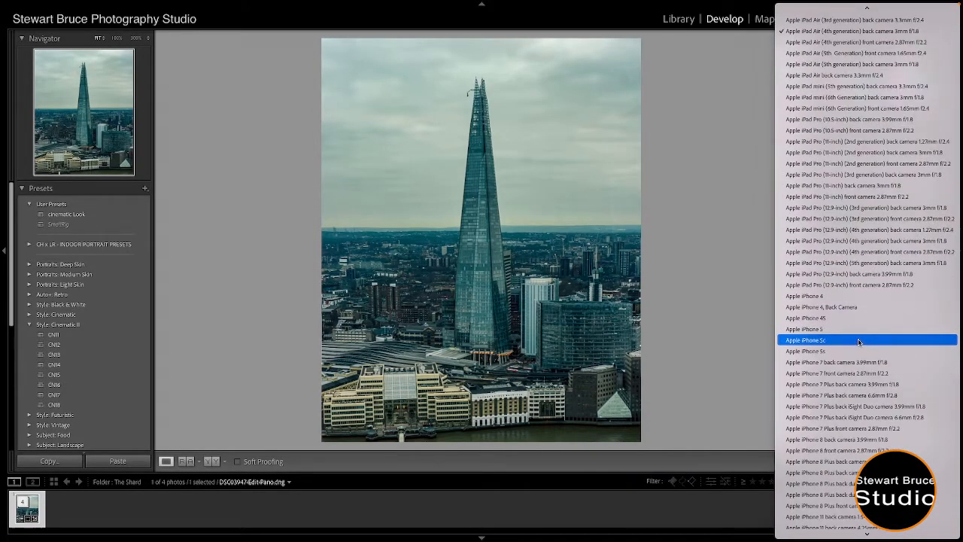
scroll(860, 342, "down", 10)
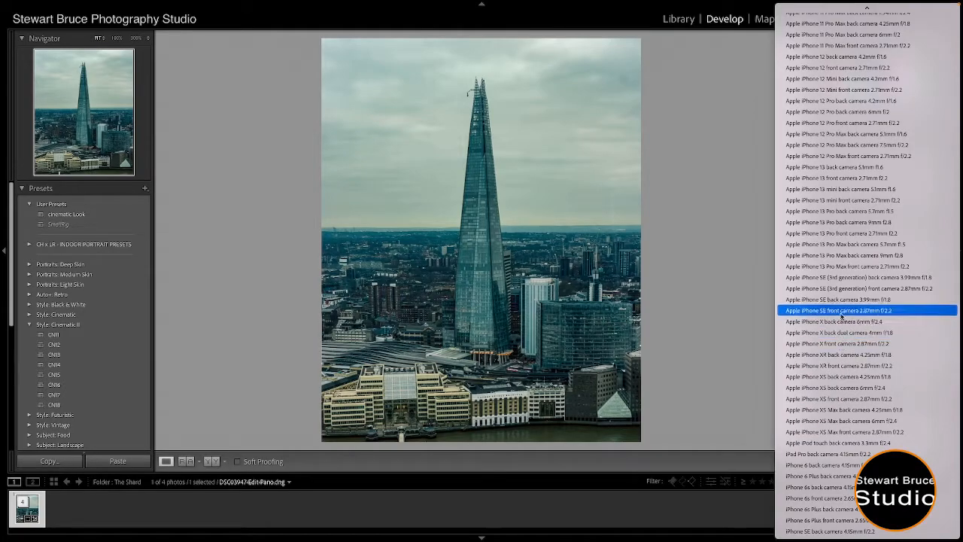
left_click(828, 134)
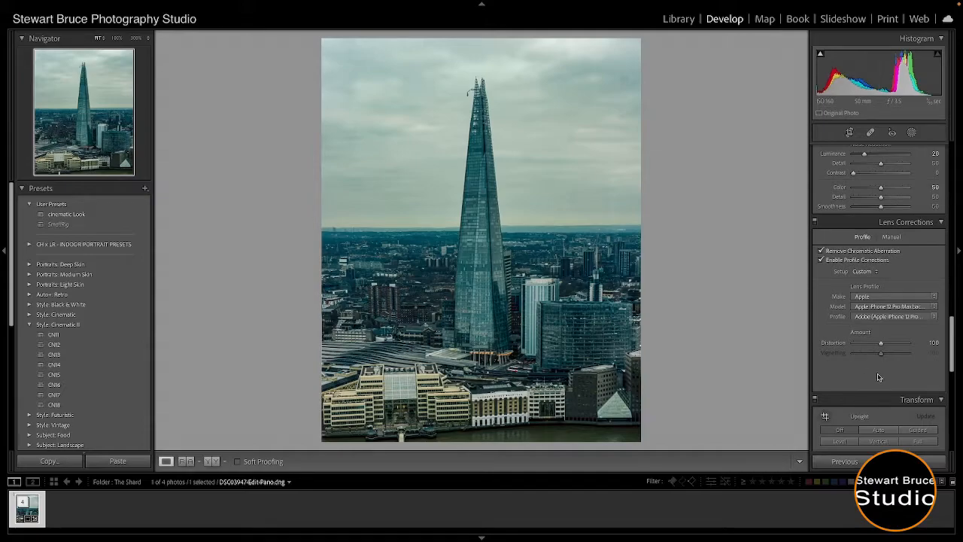
Apply the Auto Upright perspective correction to the panorama
scroll(879, 376, "down", 2)
scroll(880, 375, "down", 2)
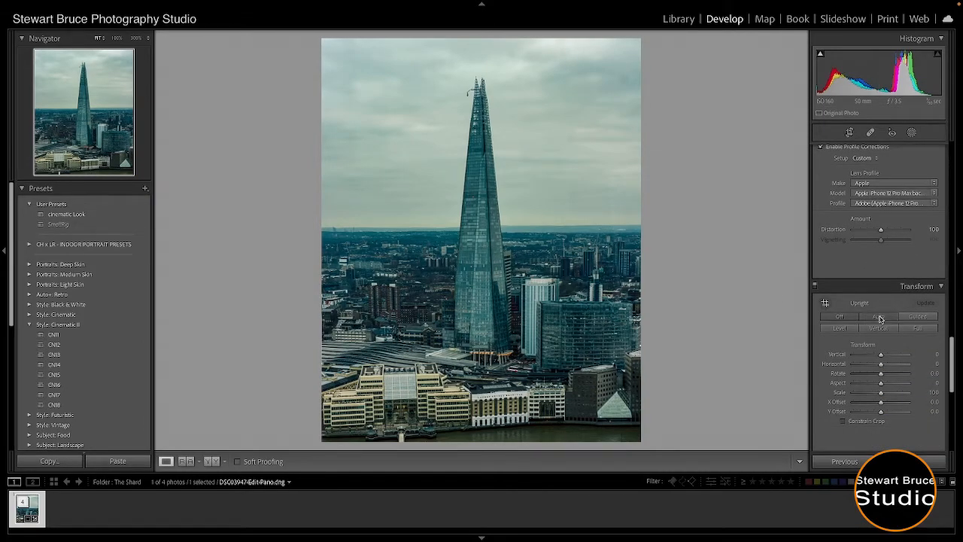
left_click(880, 319)
scroll(870, 341, "down", 6)
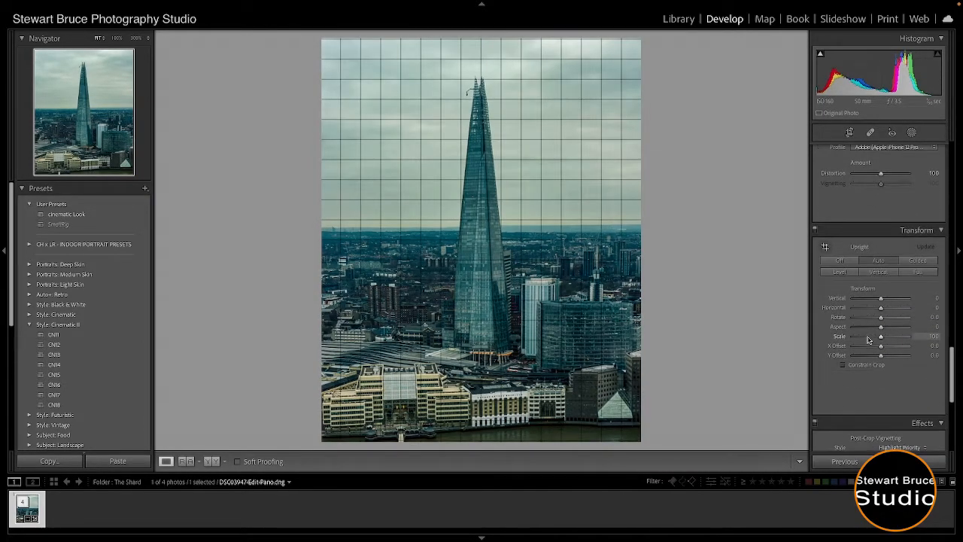
scroll(868, 341, "down", 4)
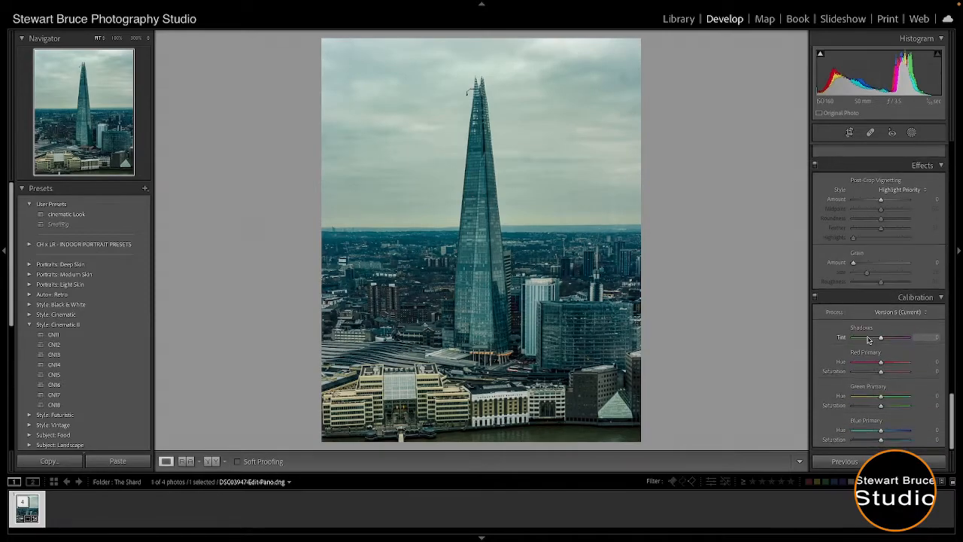
Set the panorama's Highlights to -18 and Shadows to +79 in the basic tone adjustments
scroll(868, 340, "up", 6)
scroll(867, 340, "up", 12)
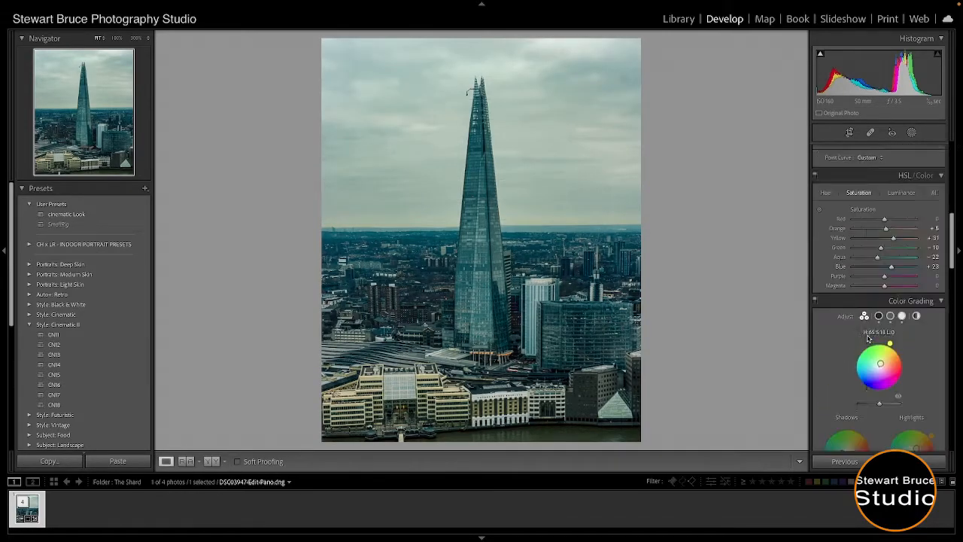
scroll(868, 337, "up", 3)
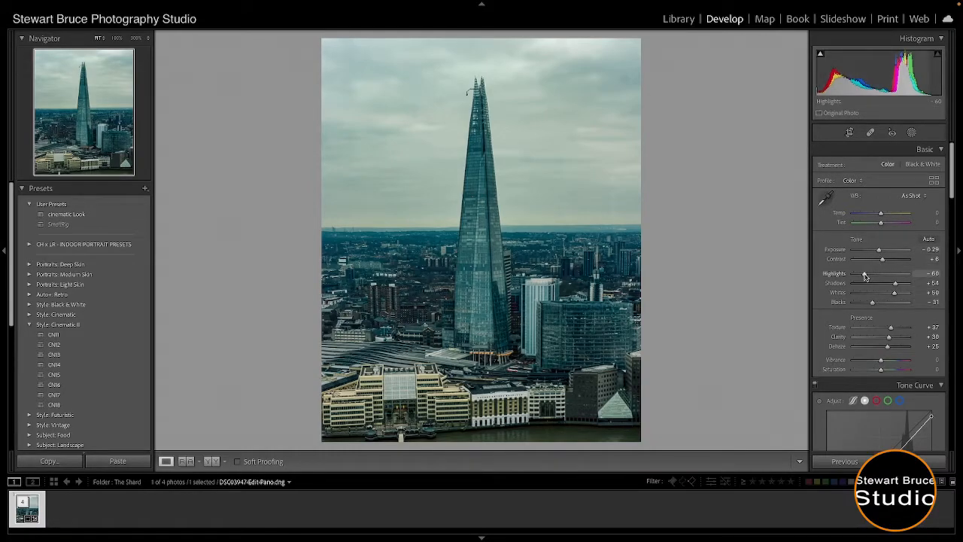
left_click_drag(866, 274, 902, 285)
left_click_drag(903, 286, 902, 285)
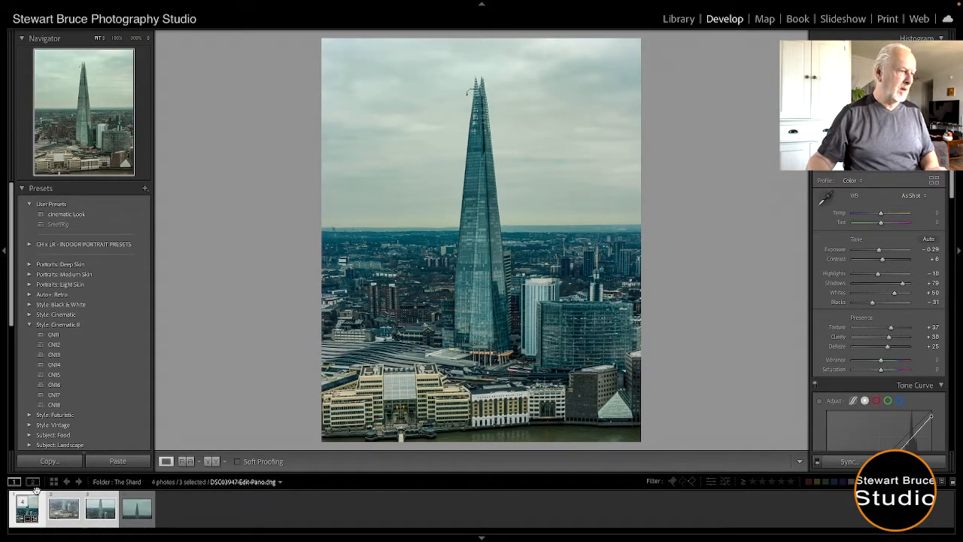
Send the selected DSC03947-Edit-Pano.dng, DSC03947-Edit.tif and DSC03948-Edit.tif to Photoshop for merging to a panorama
left_click(95, 504)
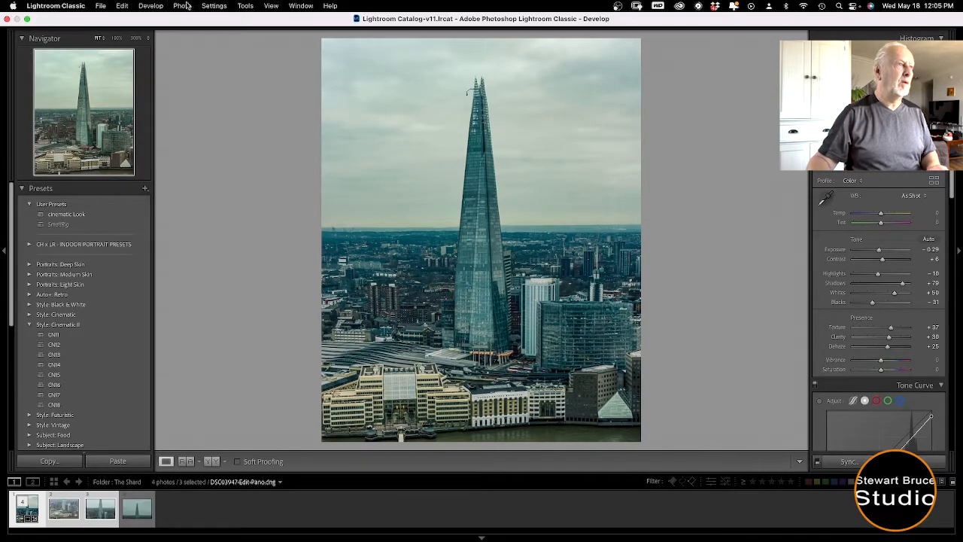
left_click(183, 6)
mouse_move(201, 64)
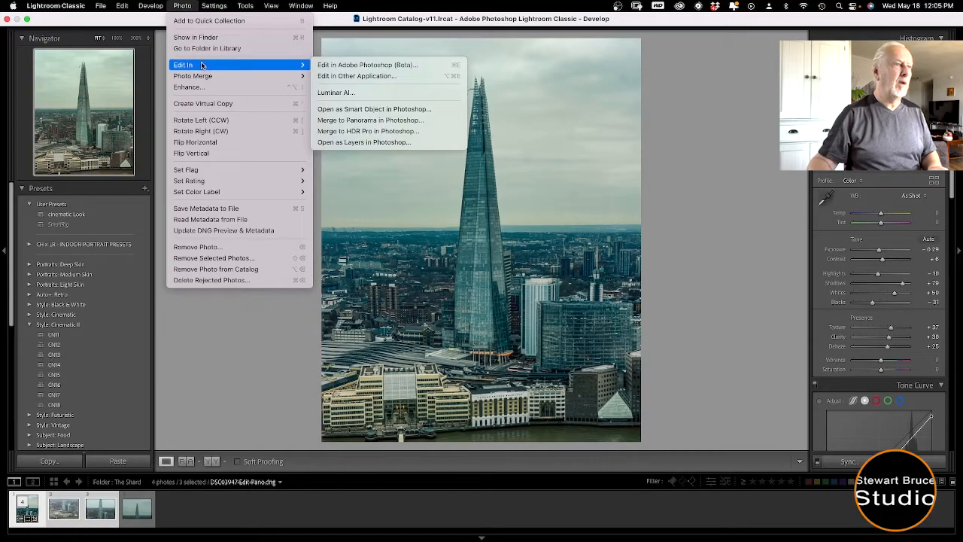
left_click(355, 122)
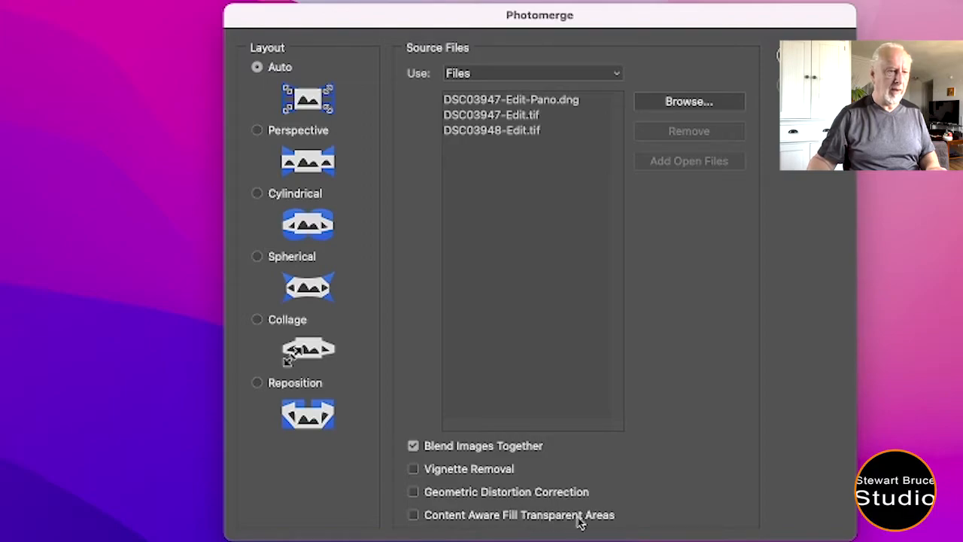
Enable Vignette Removal, Geometric Distortion Correction and Content Aware Fill Transparent Areas for the Photomerge
left_click(414, 469)
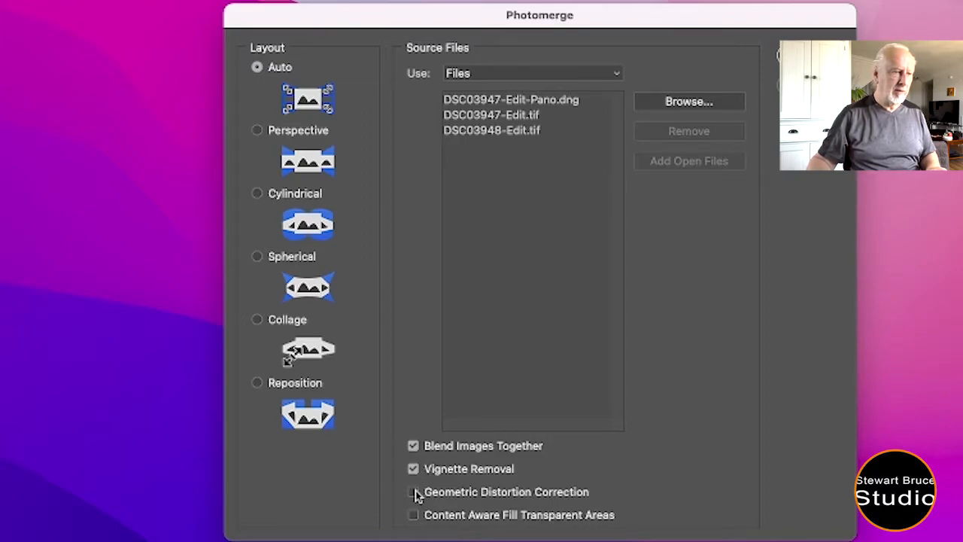
left_click(414, 493)
left_click(413, 515)
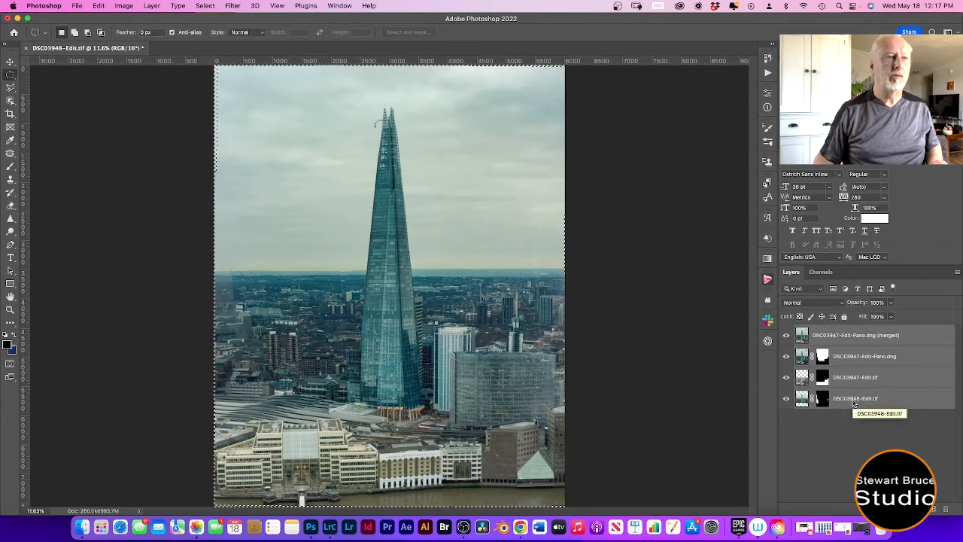
Group the four selected panorama layers and convert the group for smart filters
key("super+g")
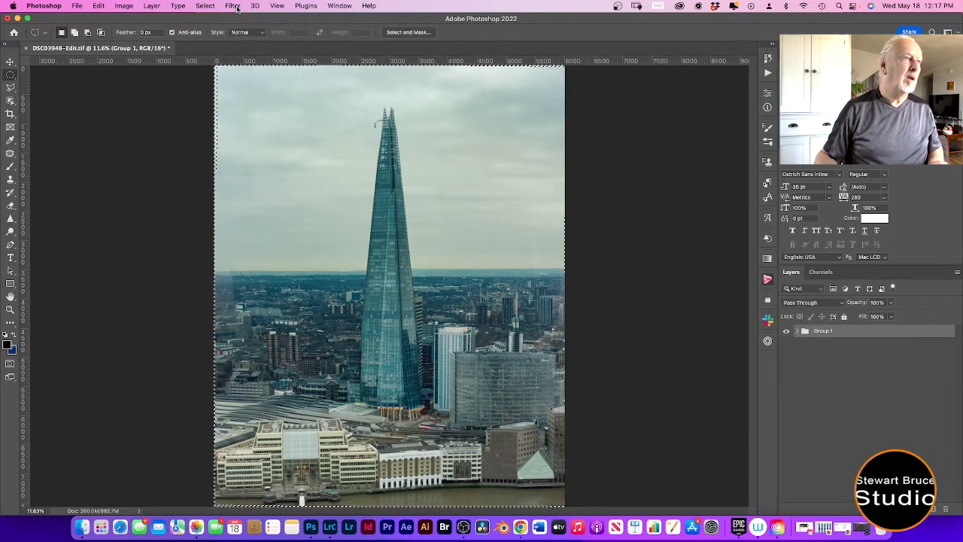
left_click(234, 6)
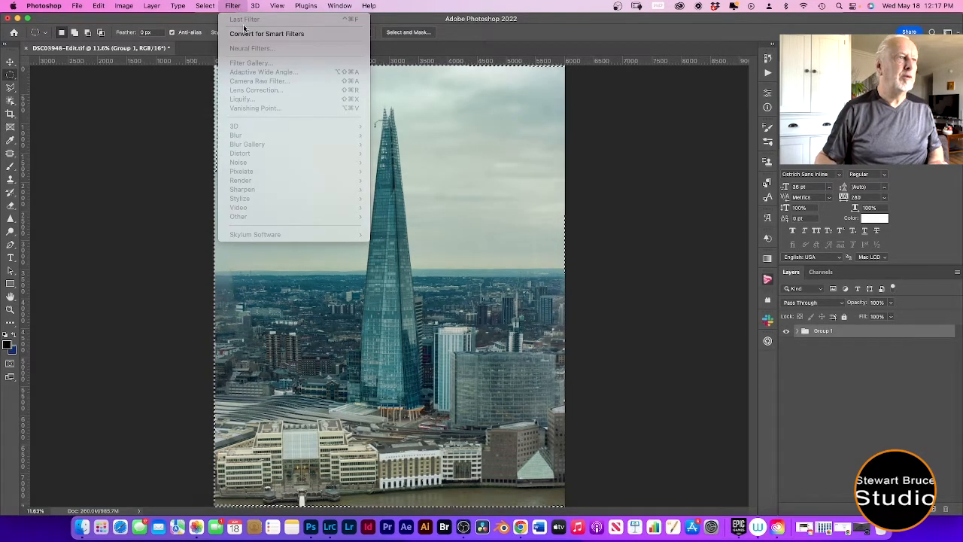
left_click(248, 33)
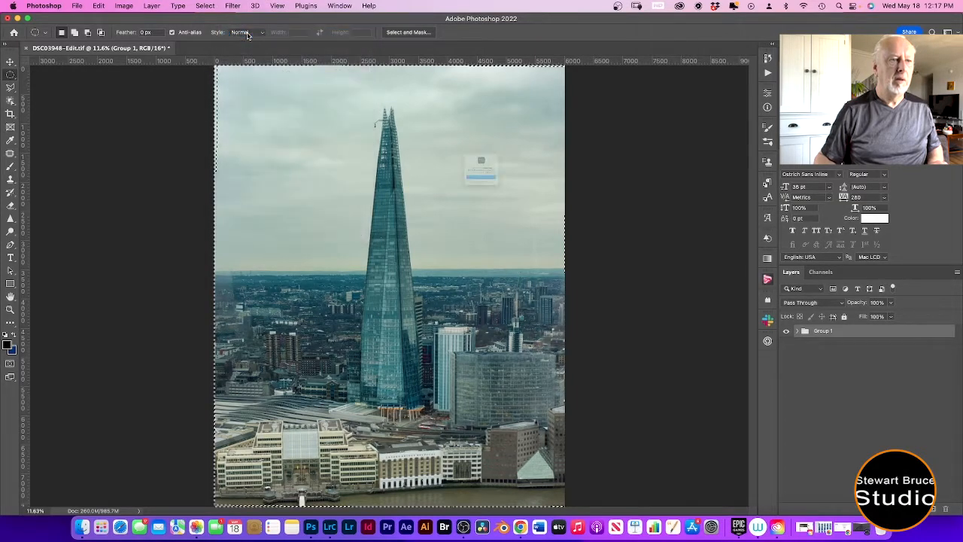
left_click(505, 201)
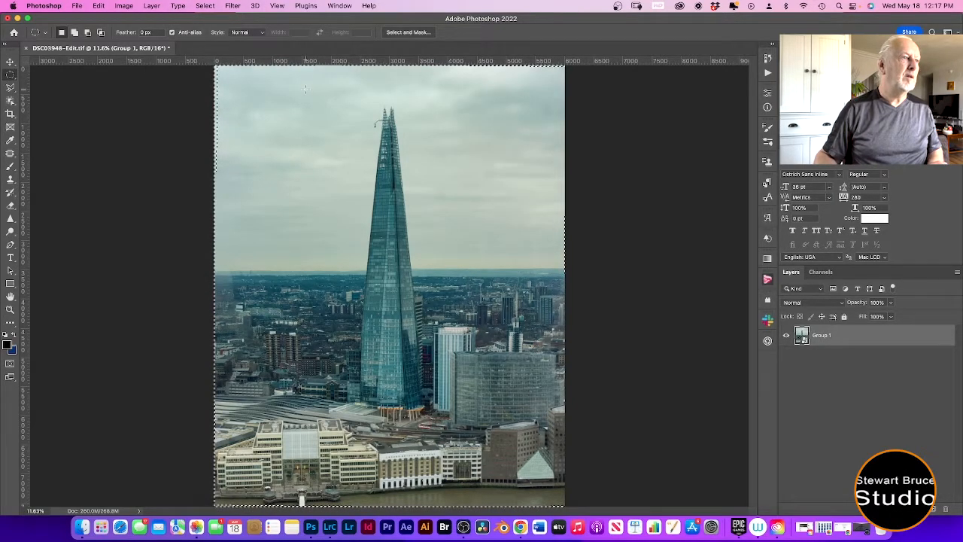
Start the Camera Raw Filter and set Highlights +22, Shadows -6, Whites +13, Blacks +22 and Texture +13, with slightly raised Clarity
left_click(233, 5)
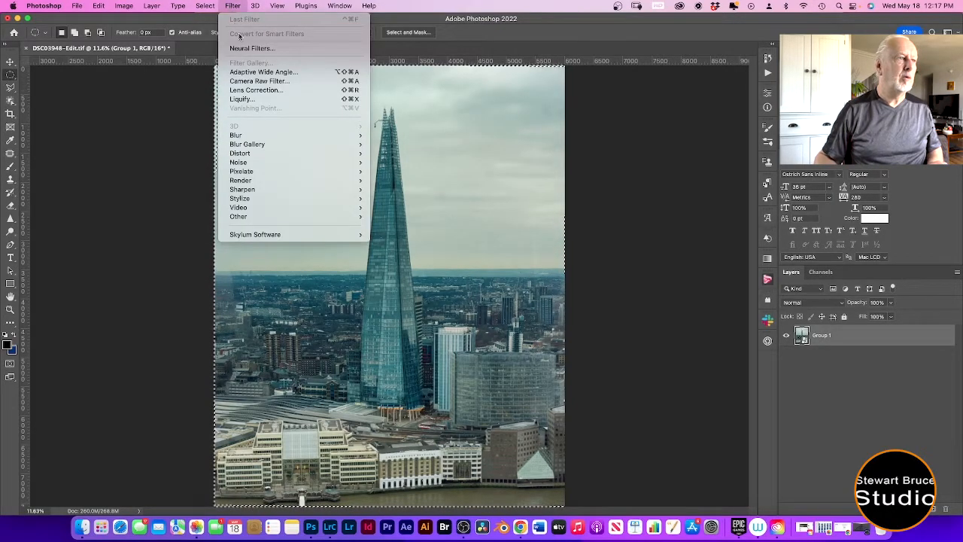
left_click(260, 81)
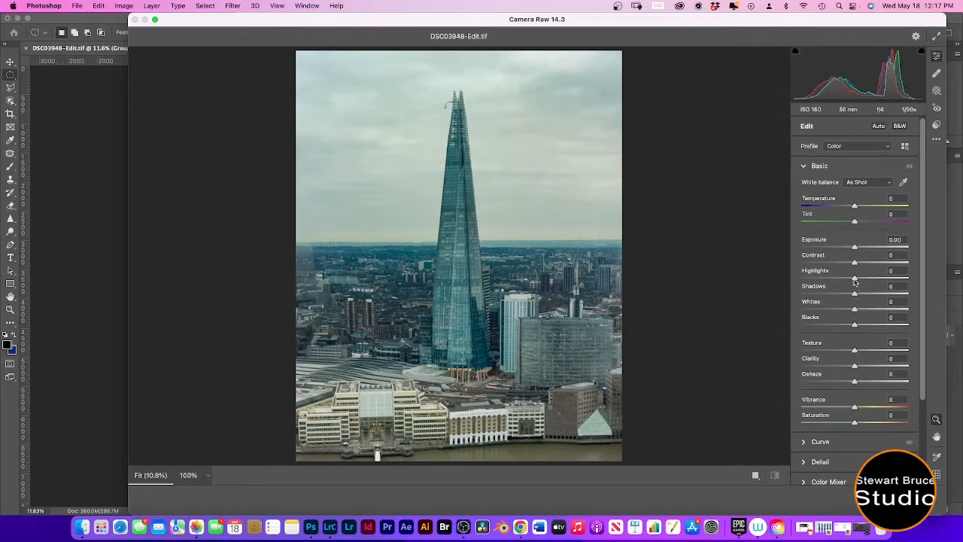
mouse_move(854, 281)
left_mouse_down()
mouse_move(866, 282)
mouse_move(837, 280)
mouse_move(869, 282)
mouse_move(840, 296)
mouse_move(852, 299)
left_mouse_up()
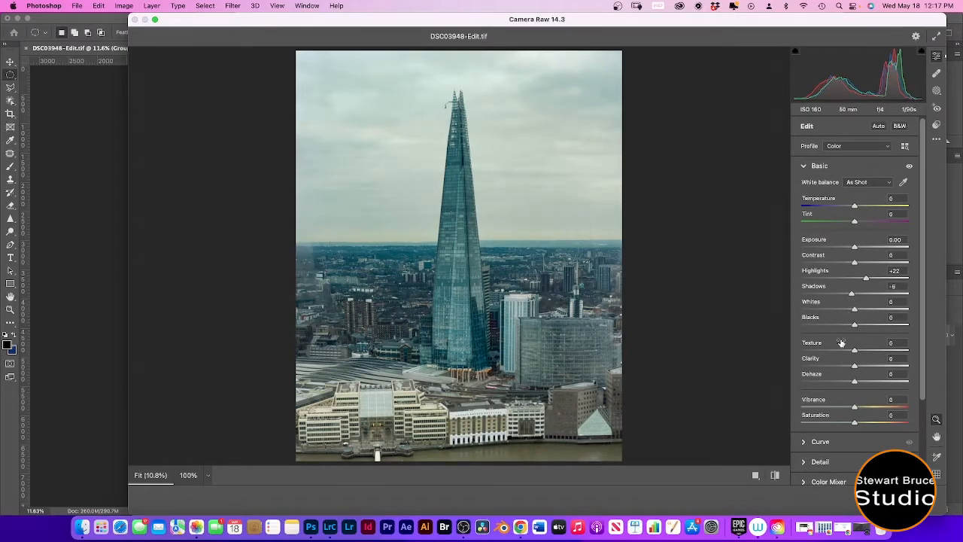
left_click_drag(854, 309, 860, 351)
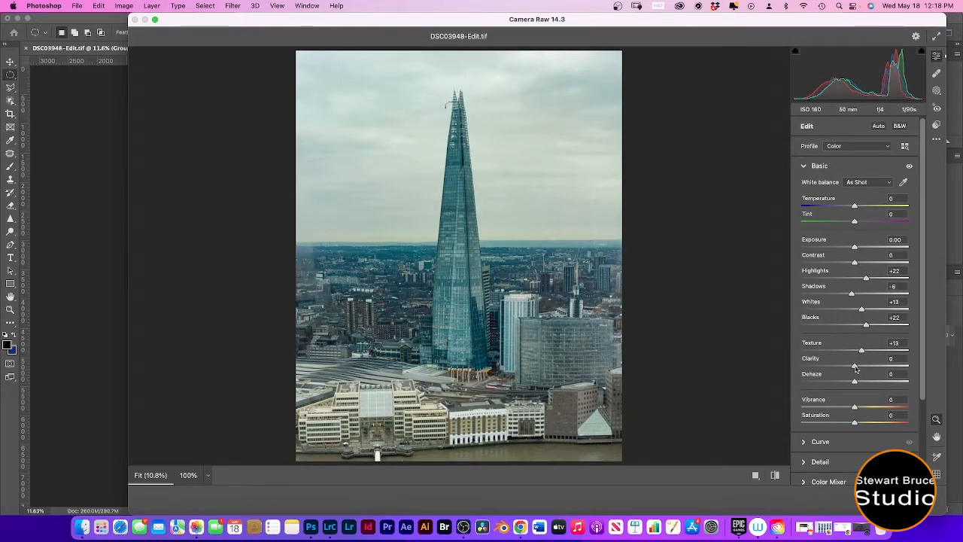
left_click_drag(855, 366, 858, 367)
Preview the Cinematic, Cinematic II and Futuristic presets on the image and apply CN01 from the Style: Cinematic group
left_click(937, 126)
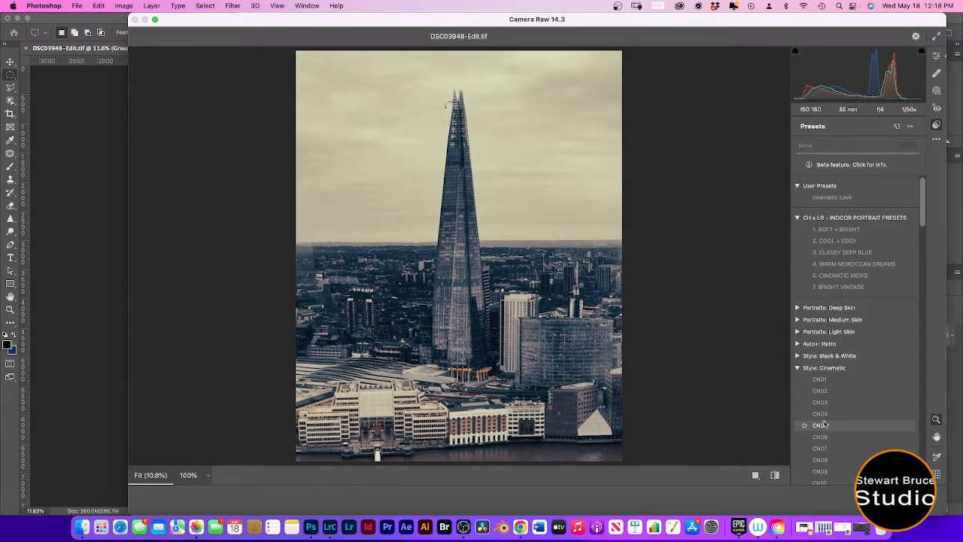
scroll(825, 425, "down", 1)
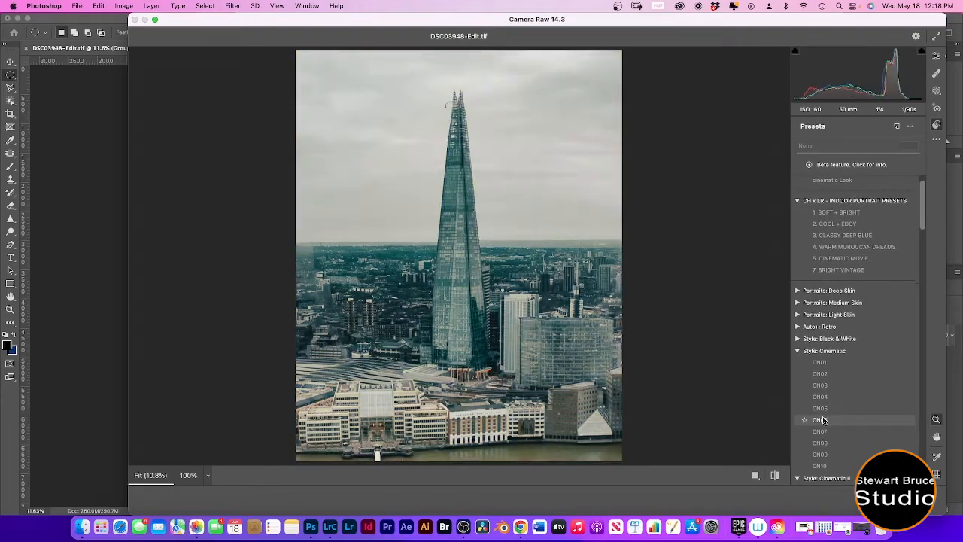
scroll(824, 420, "down", 1)
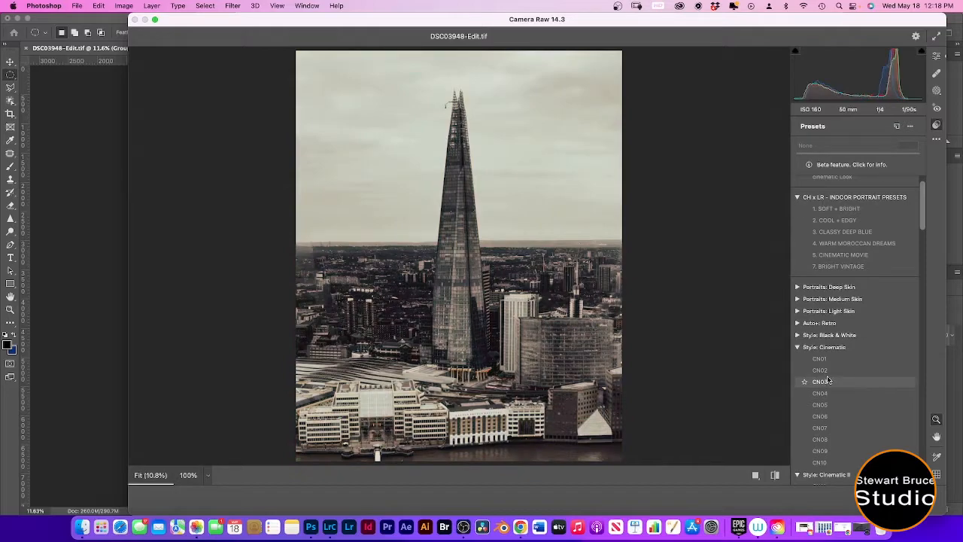
scroll(825, 370, "down", 5)
scroll(831, 369, "down", 3)
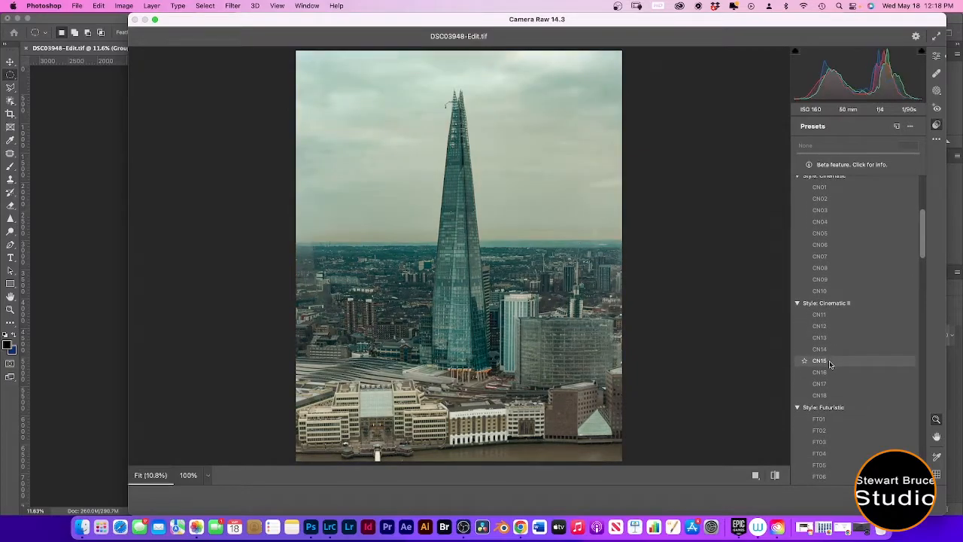
scroll(830, 365, "down", 1)
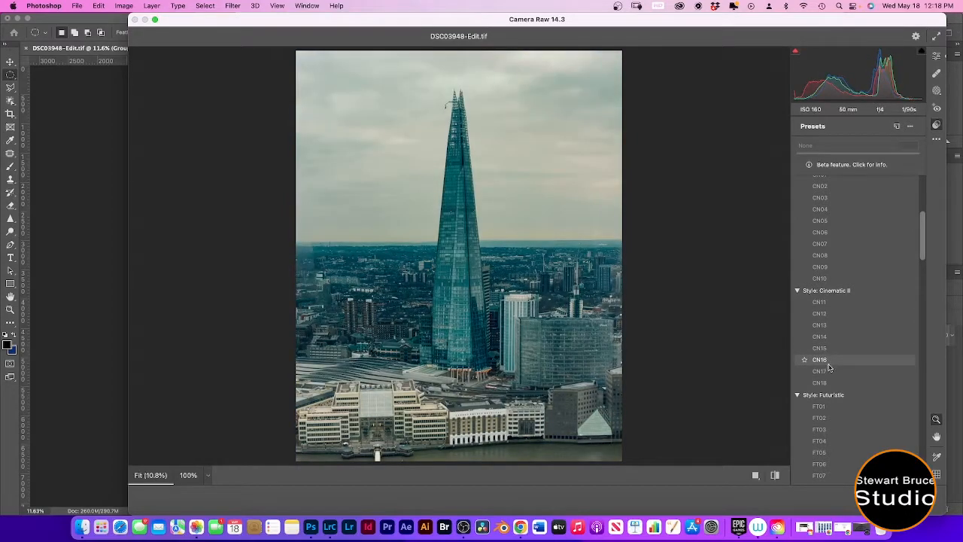
scroll(828, 414, "down", 1)
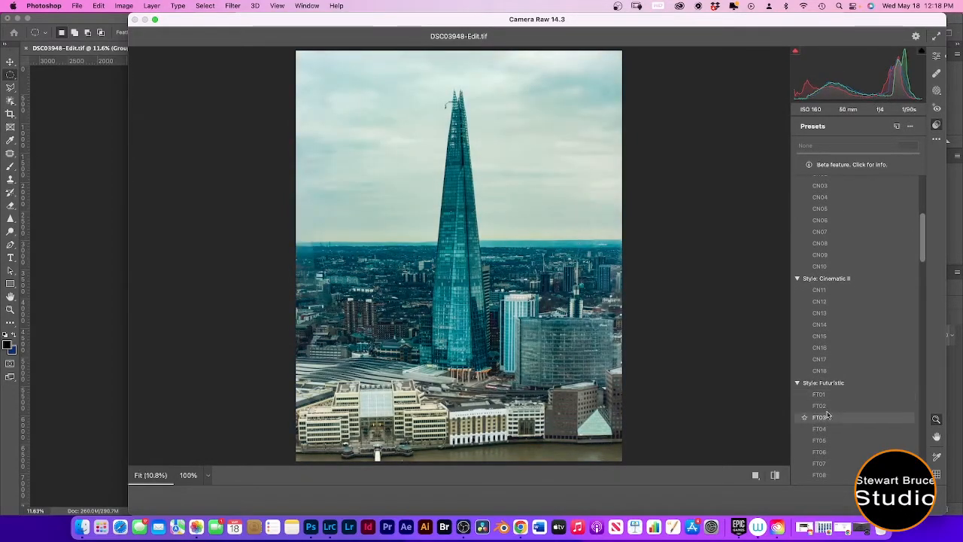
scroll(828, 415, "down", 5)
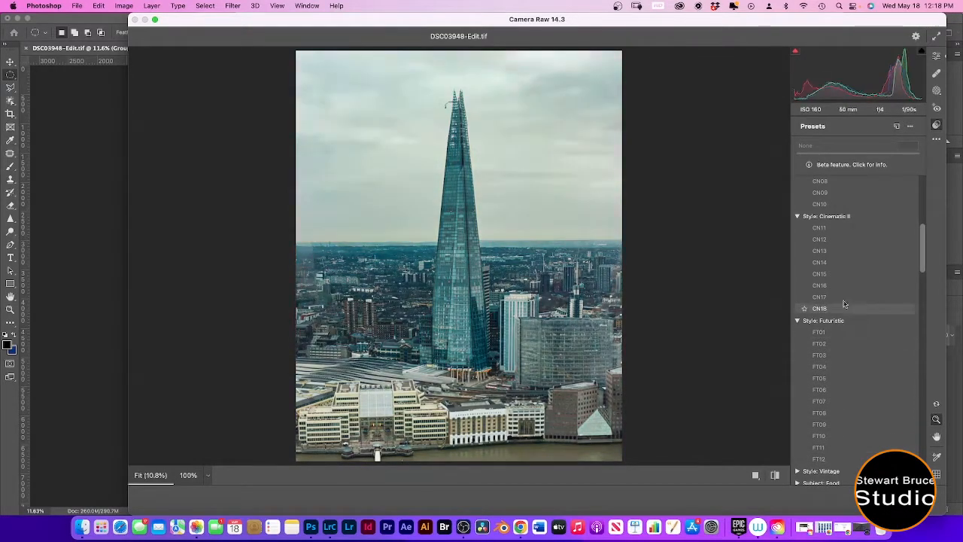
scroll(844, 308, "up", 10)
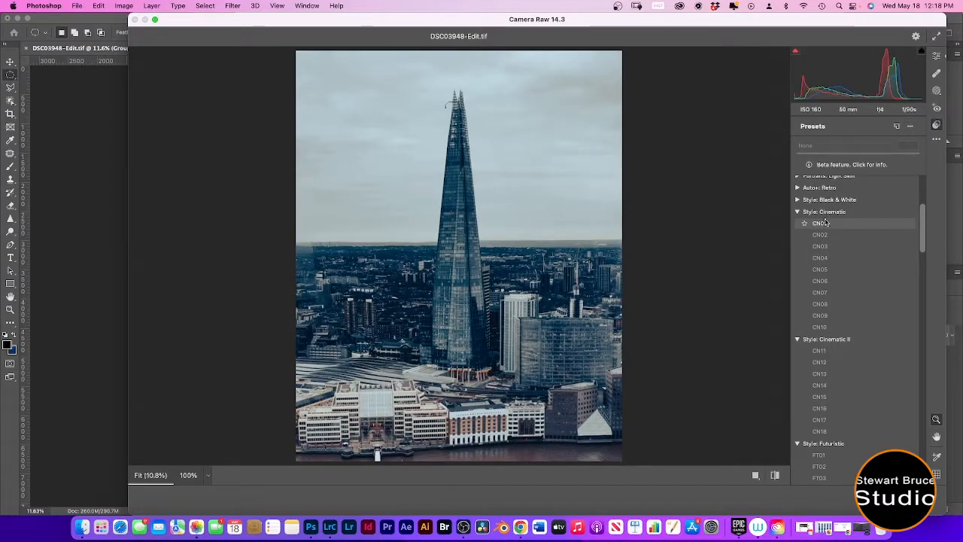
left_click(831, 224)
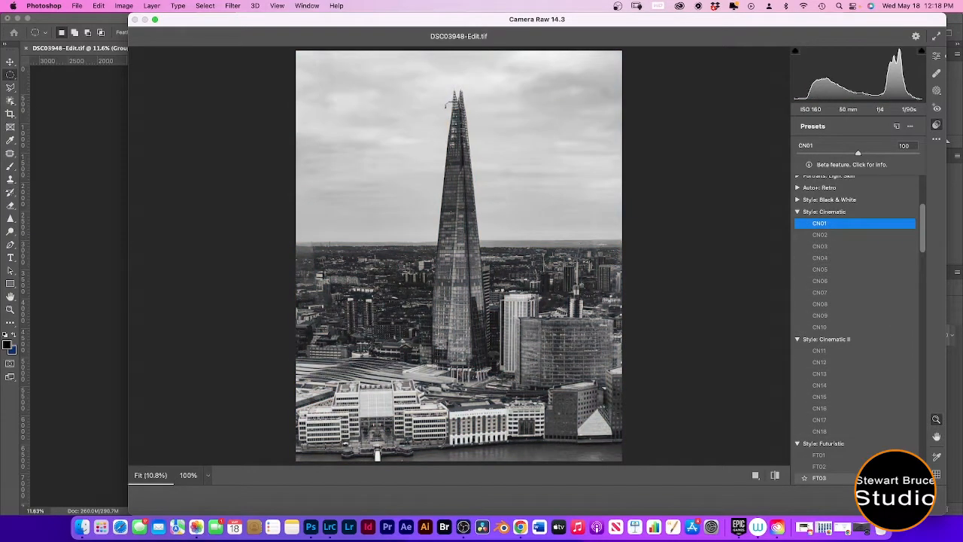
Set Highlights to +25 and Exposure to +0.20 in the basic adjustments, and apply the Camera Raw Filter
left_click(934, 58)
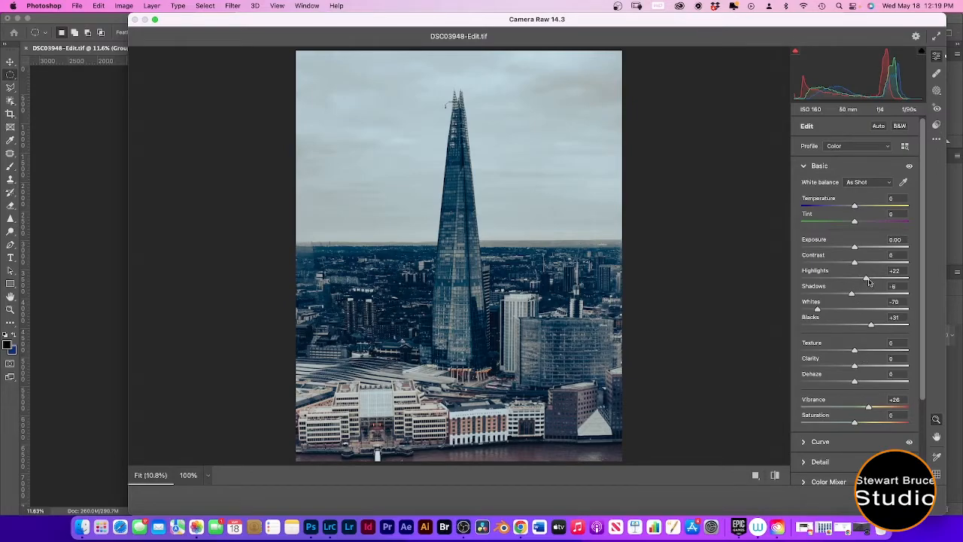
mouse_move(868, 280)
left_mouse_down()
mouse_move(854, 280)
mouse_move(869, 280)
left_mouse_up()
left_click_drag(856, 250, 857, 251)
left_click_drag(856, 249, 856, 250)
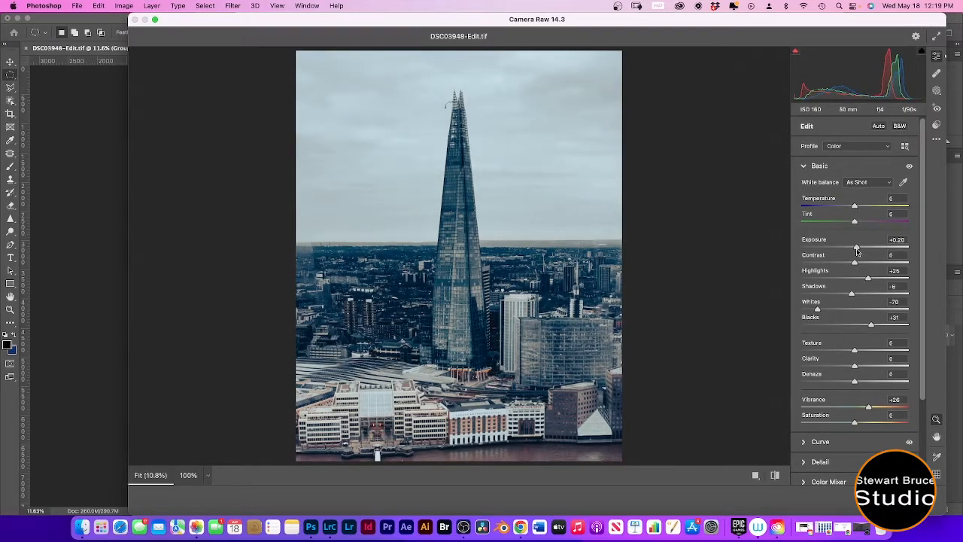
key("Return")
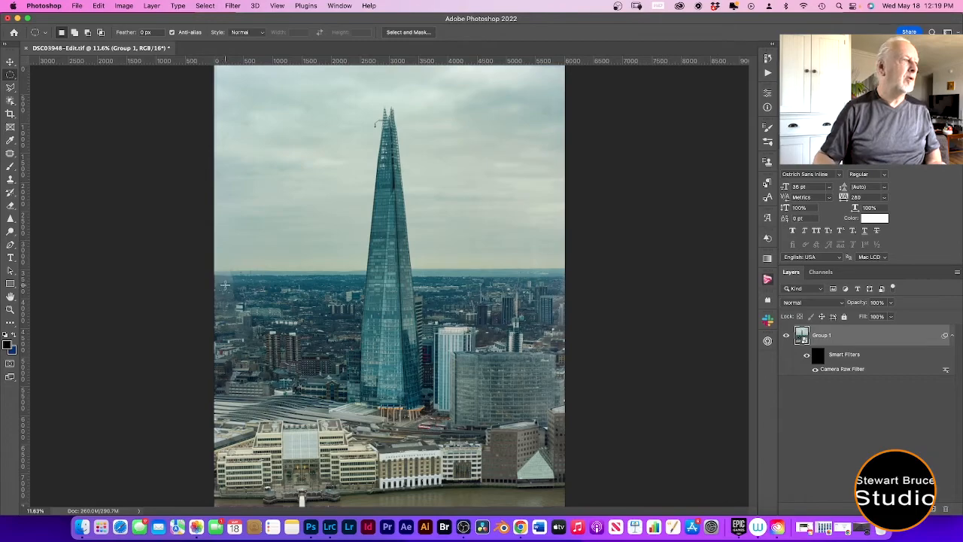
Crop the image slightly inward from its upper-left and upper-right corners to trim narrow strips off the edges
left_click(10, 114)
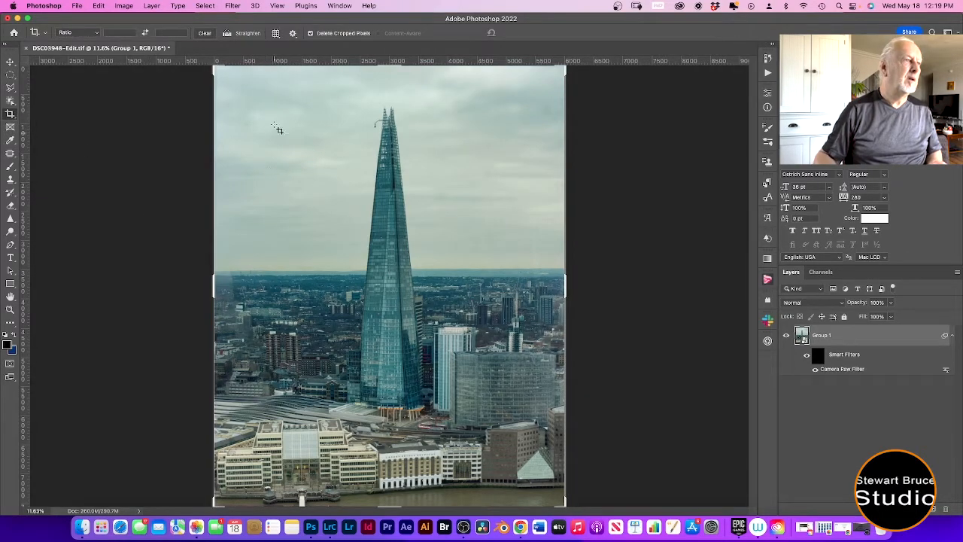
left_click_drag(216, 69, 225, 77)
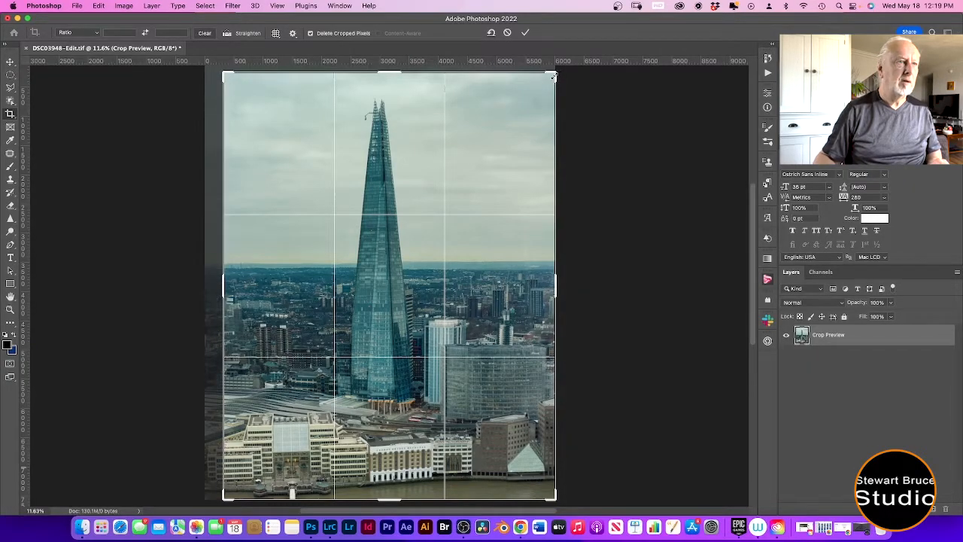
left_click_drag(552, 76, 545, 79)
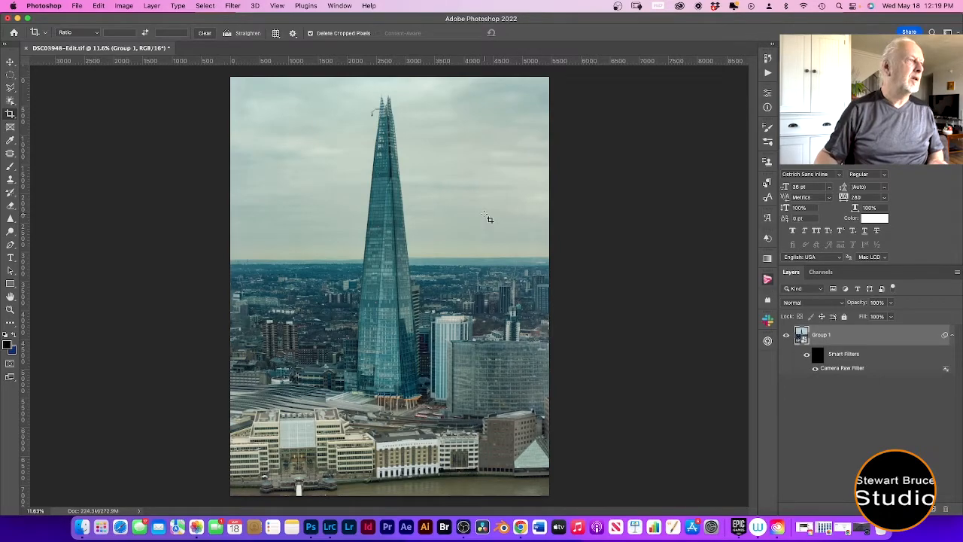
left_click(10, 62)
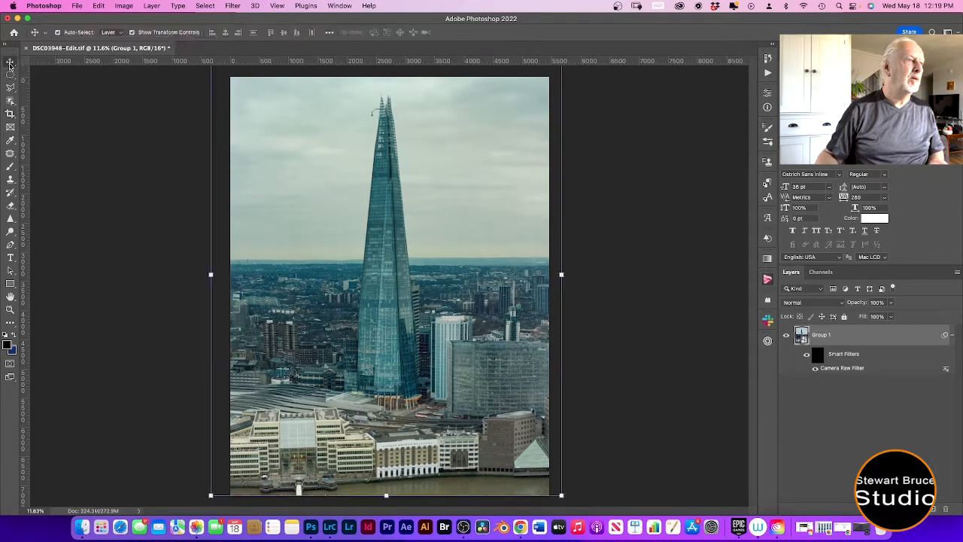
Start Sky Replacement and preview the first three skies of the Blue Skies group behind the Shard
left_click(124, 6)
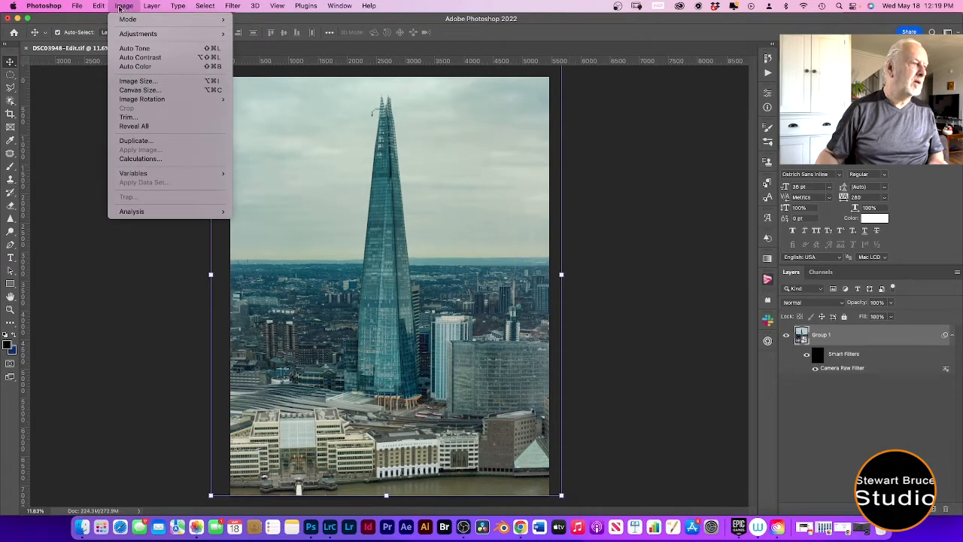
mouse_move(102, 7)
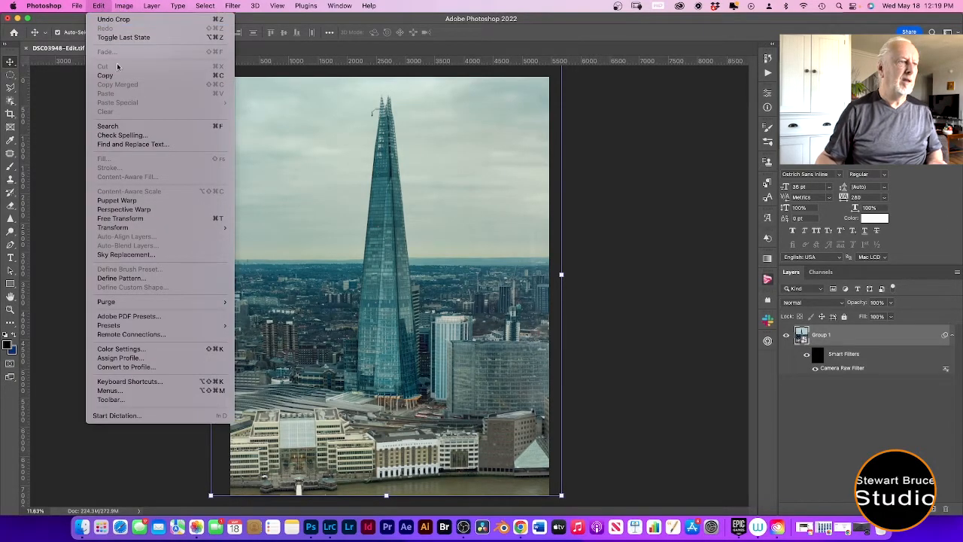
left_click(148, 256)
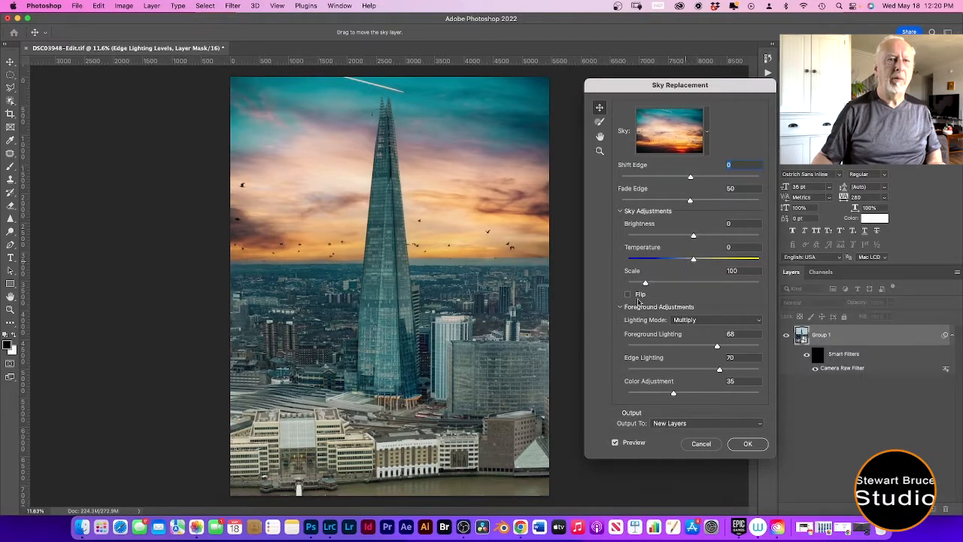
left_click(706, 135)
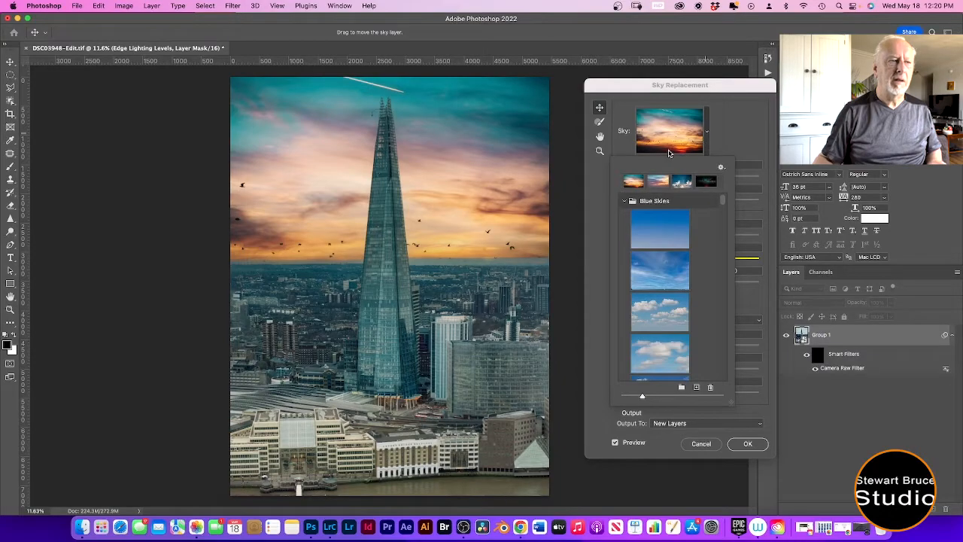
left_click(670, 236)
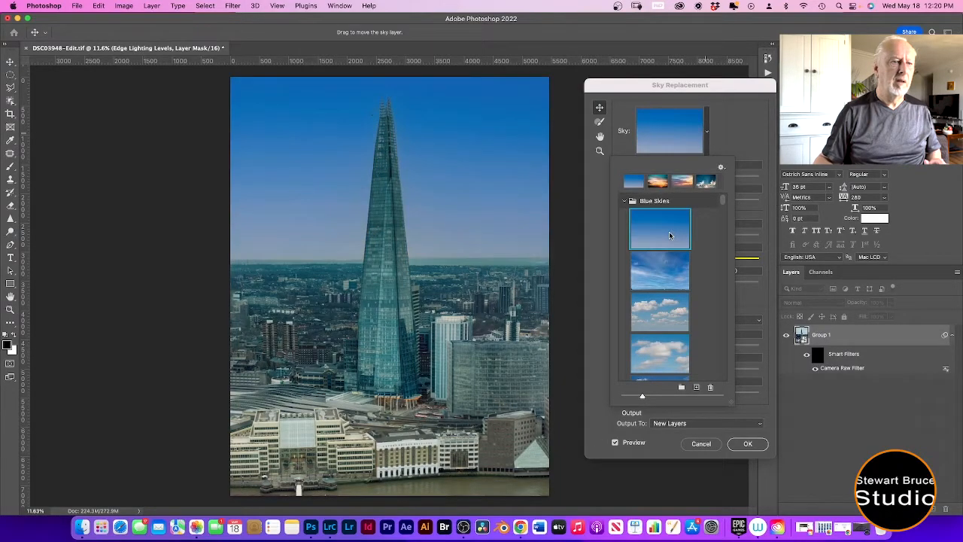
left_click(668, 270)
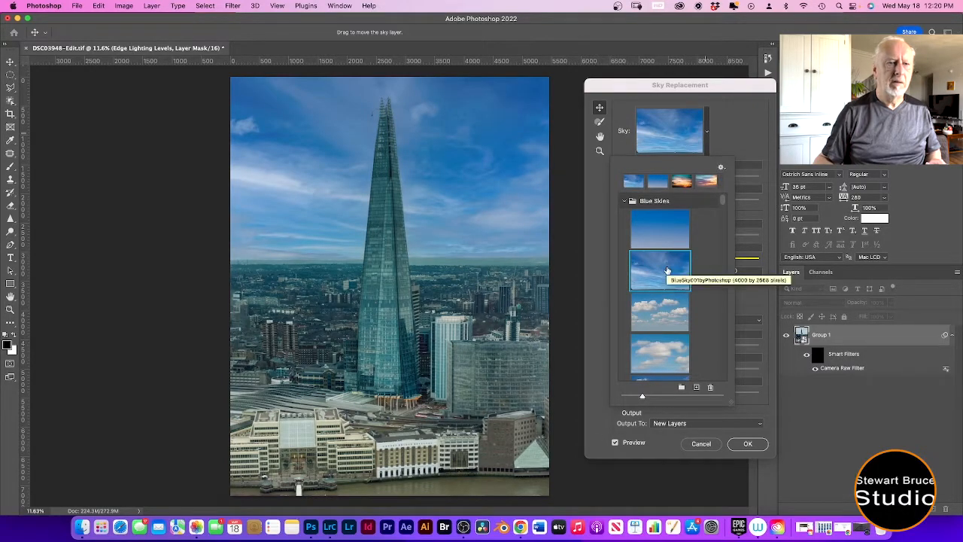
scroll(664, 311, "down", 2)
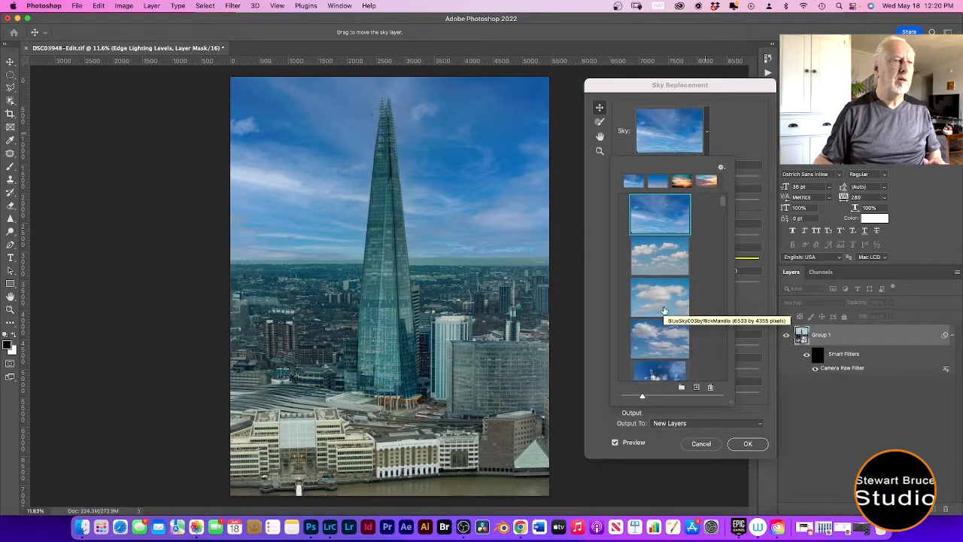
left_click(657, 259)
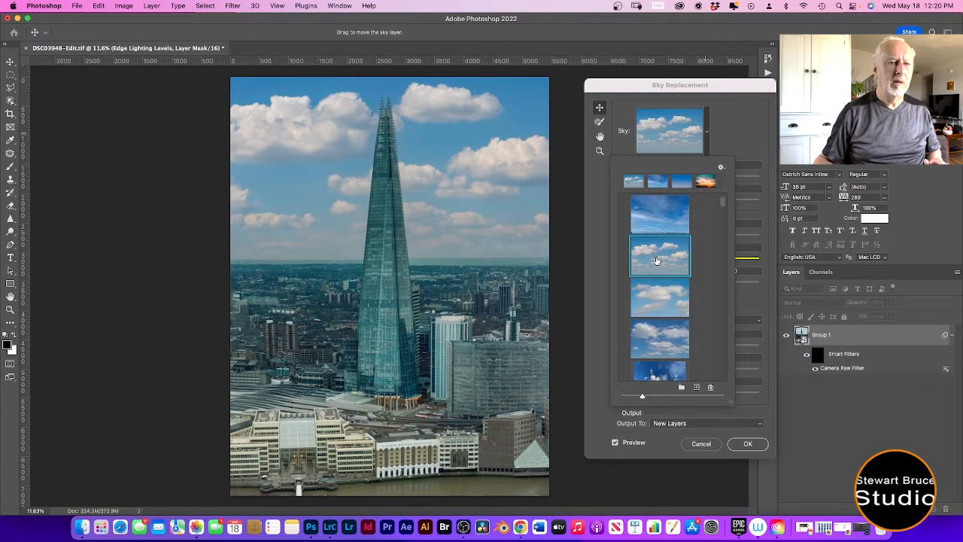
Preview the pink sunset sky and the darker purple-red sunset sky from the Spectacular group
scroll(657, 260, "down", 4)
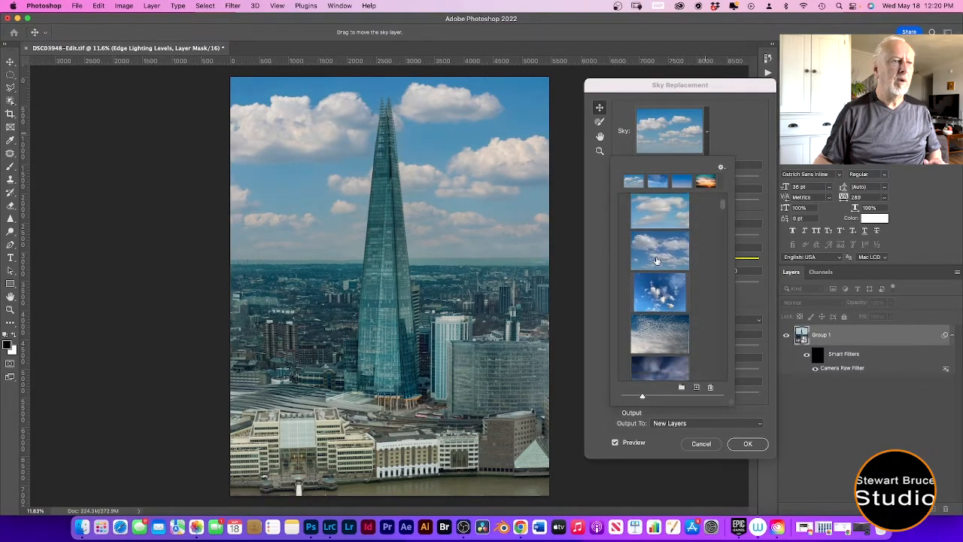
scroll(657, 261, "down", 4)
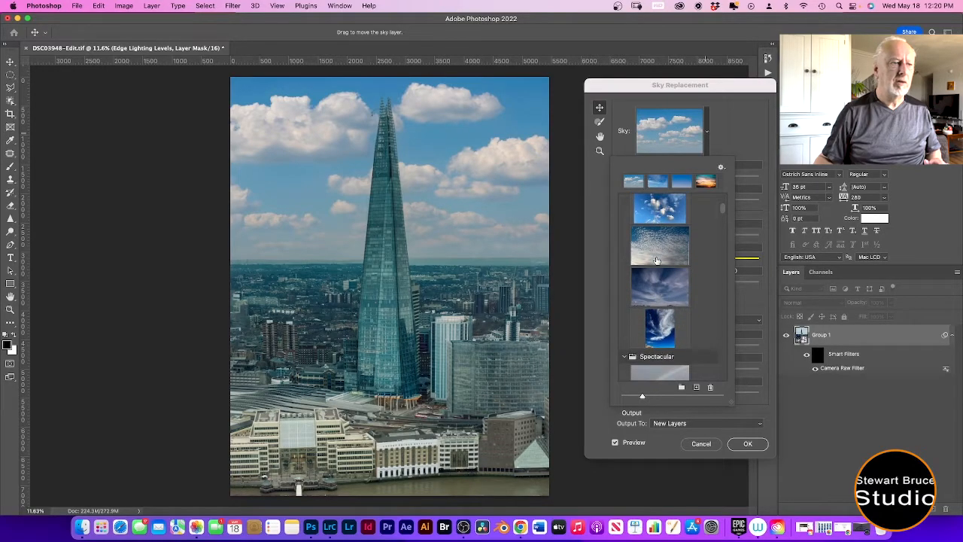
scroll(656, 261, "down", 4)
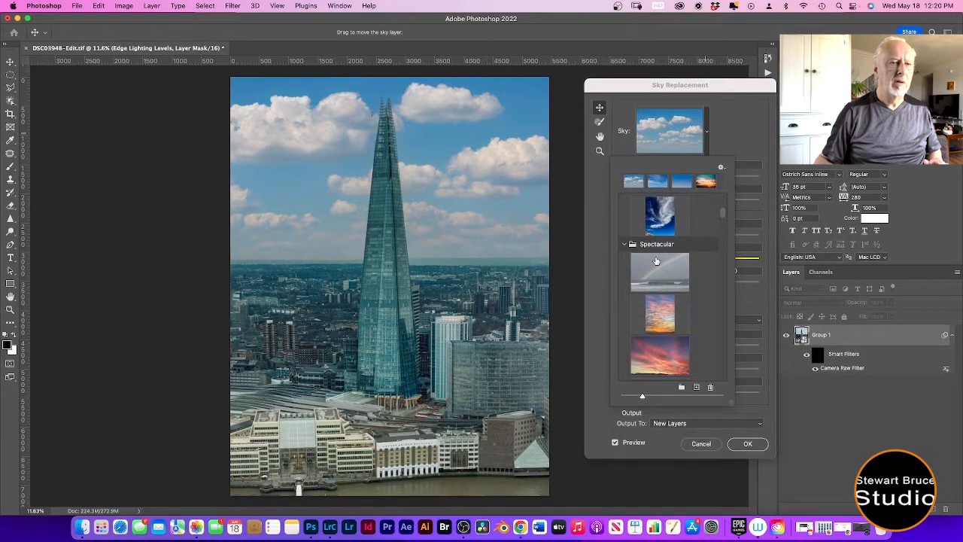
scroll(657, 261, "down", 1)
left_click(670, 298)
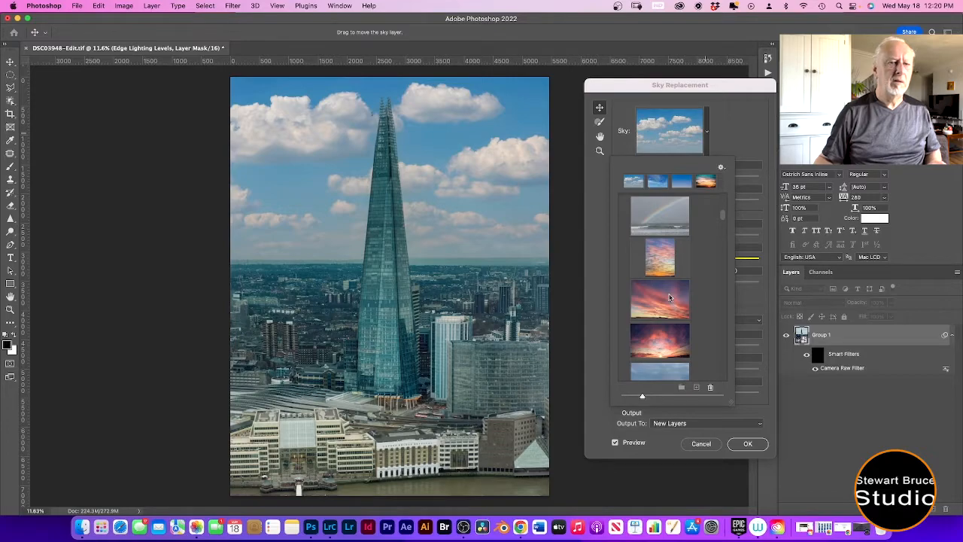
scroll(669, 299, "down", 1)
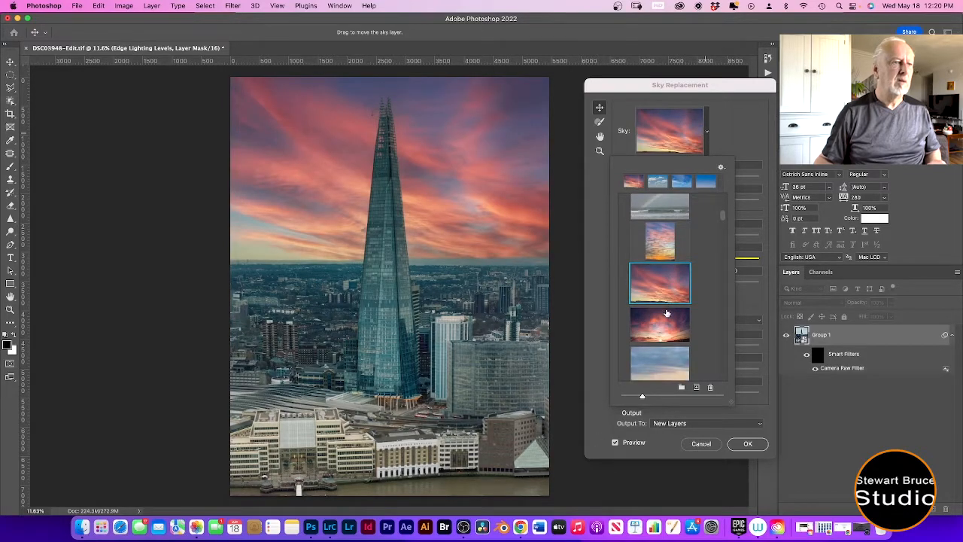
left_click(662, 320)
scroll(661, 317, "down", 3)
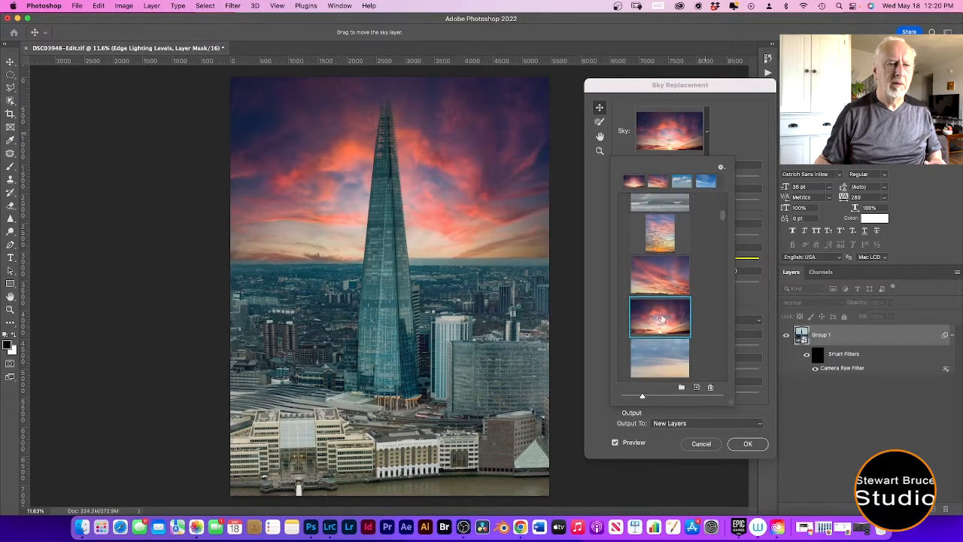
scroll(661, 316, "down", 5)
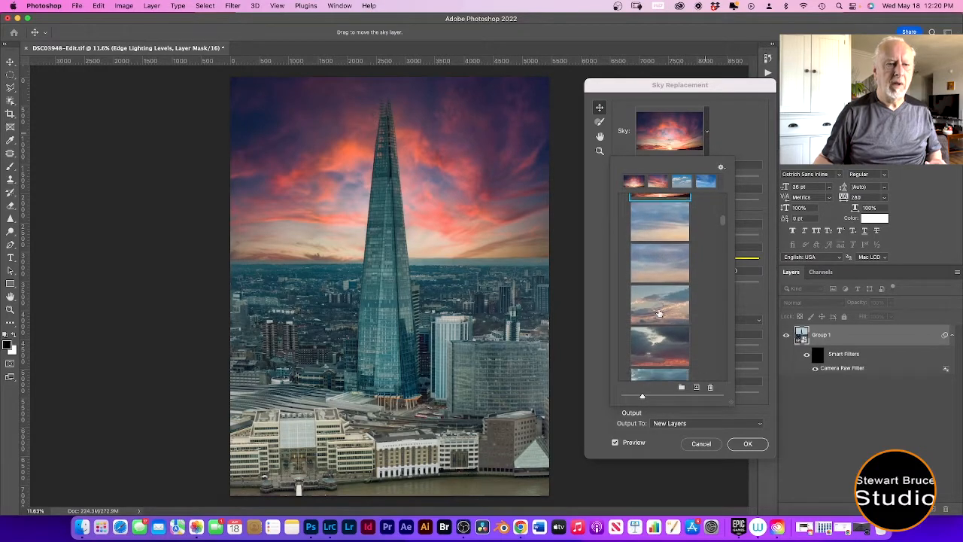
Expand the My Sky group and preview the starry night sky and the red fireworks sky
left_click_drag(721, 221, 728, 303)
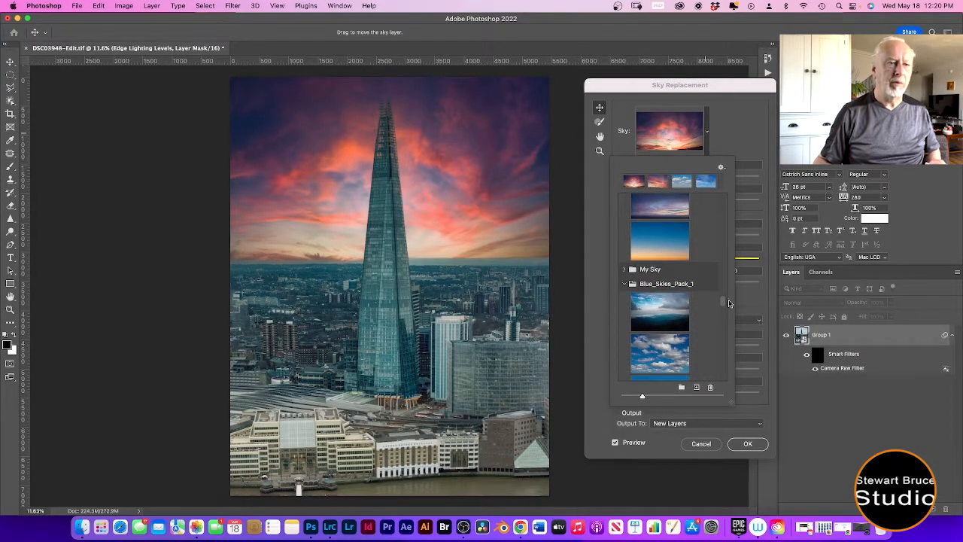
left_click(633, 273)
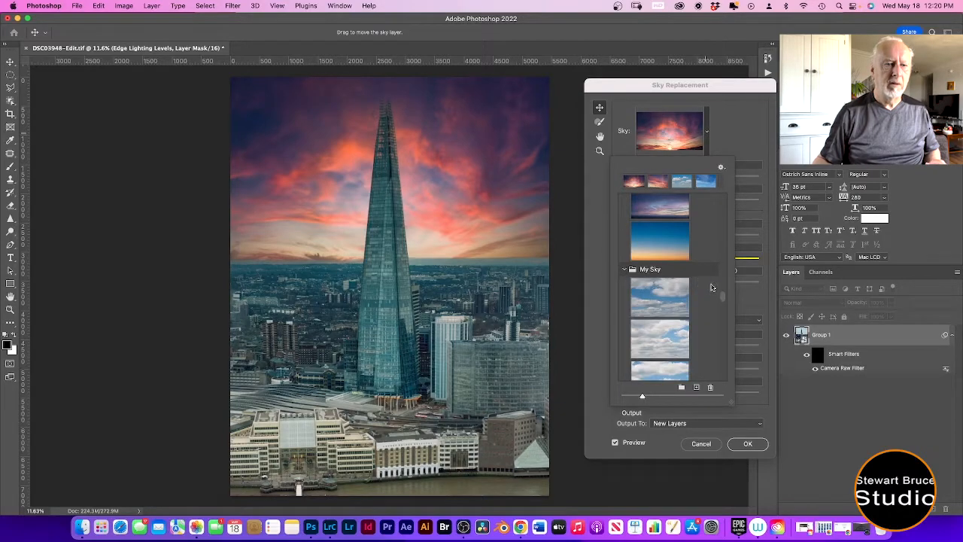
left_click_drag(724, 302, 729, 333)
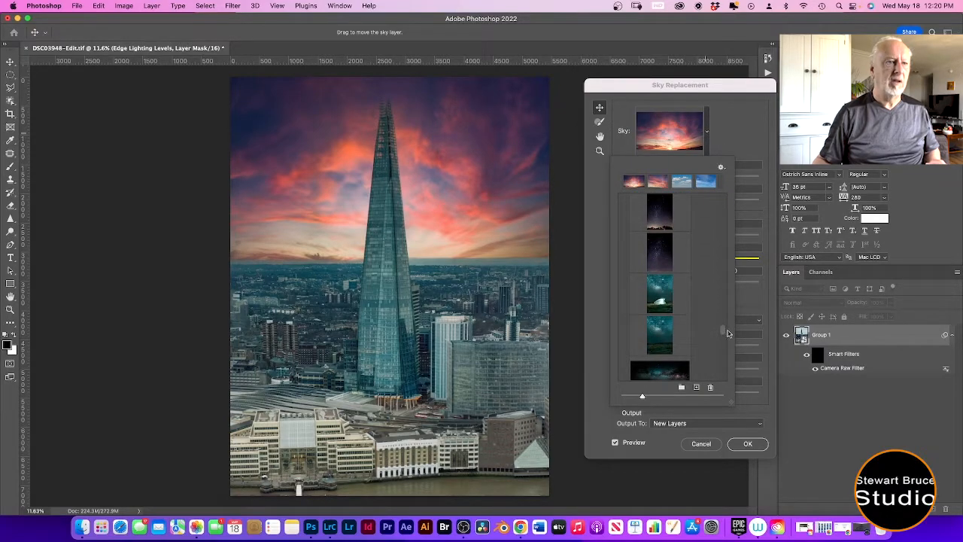
left_click(662, 223)
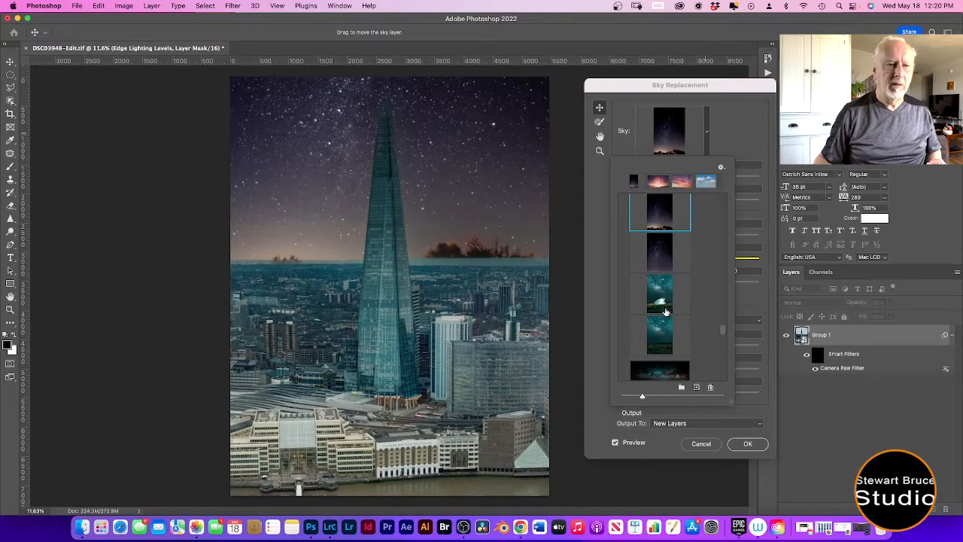
scroll(723, 339, "down", 5)
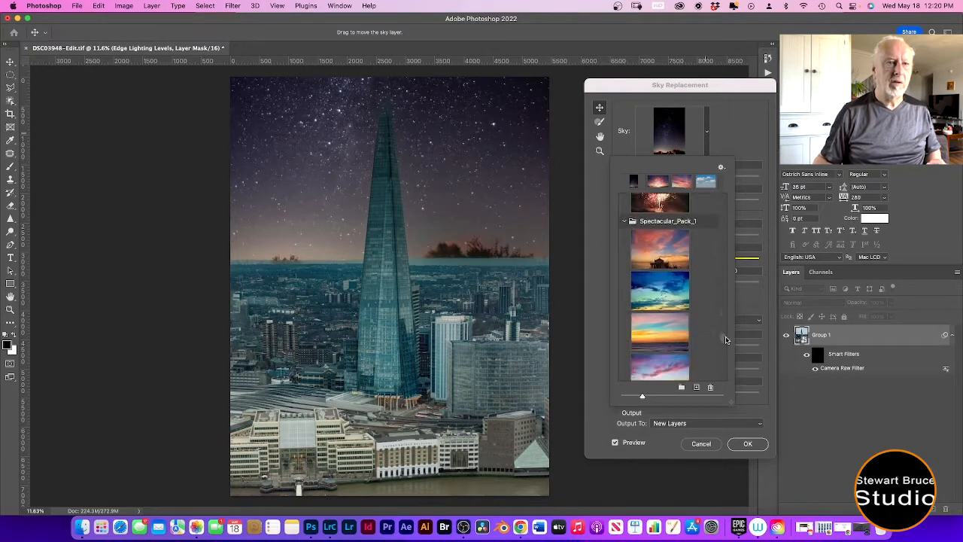
left_click_drag(726, 337, 726, 336)
left_click(640, 263)
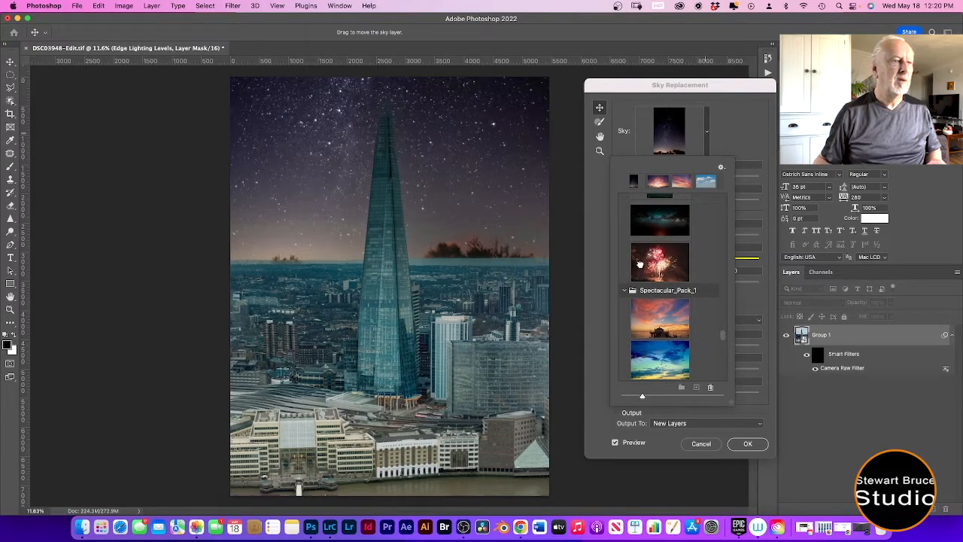
left_click(674, 273)
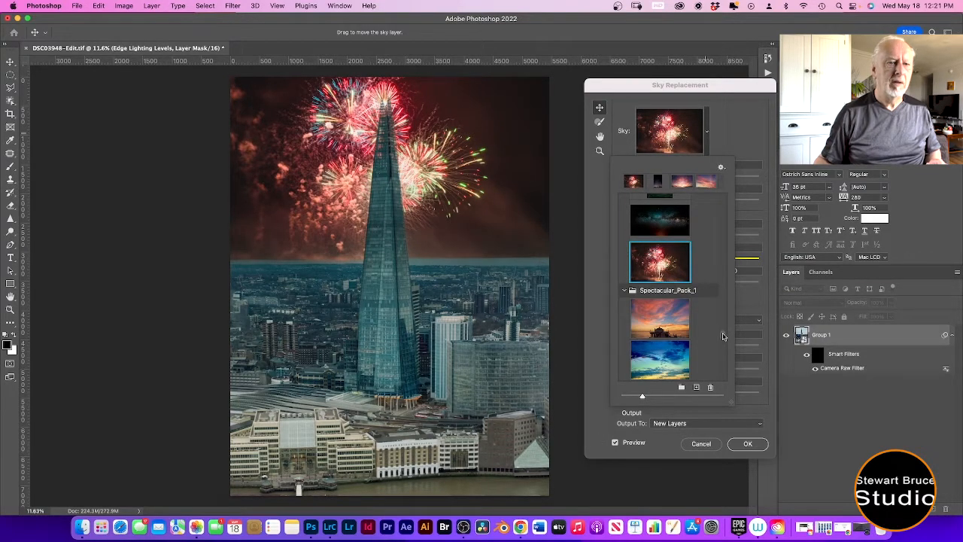
Preview the orange cloudy sunset and the teal sky with dark clouds near the end of the sky list
scroll(723, 336, "down", 10)
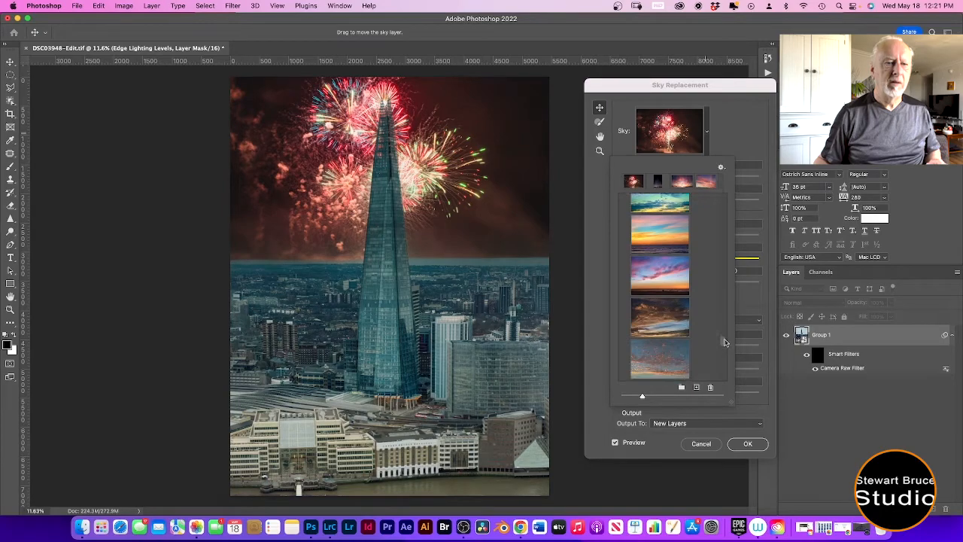
left_click_drag(727, 348, 720, 369)
left_click(671, 338)
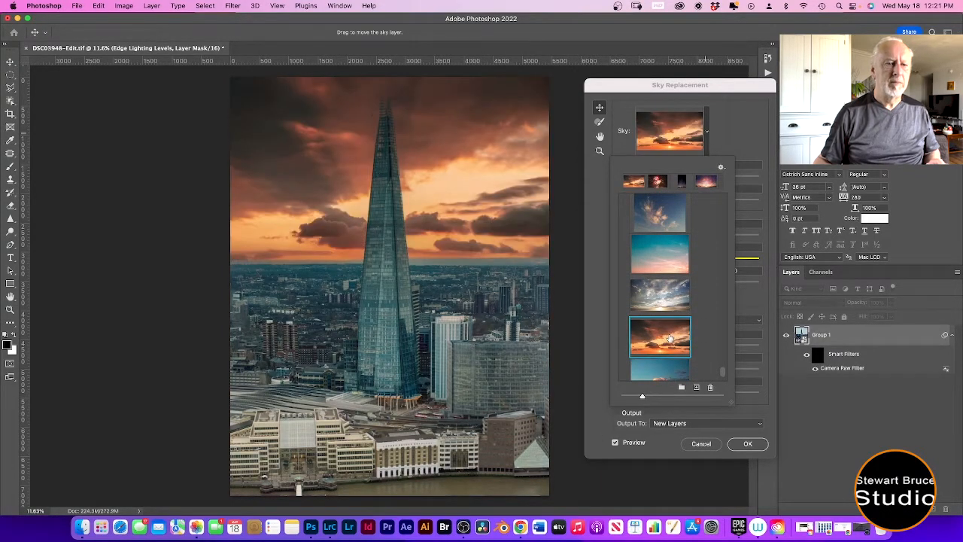
scroll(673, 333, "down", 2)
left_click(672, 334)
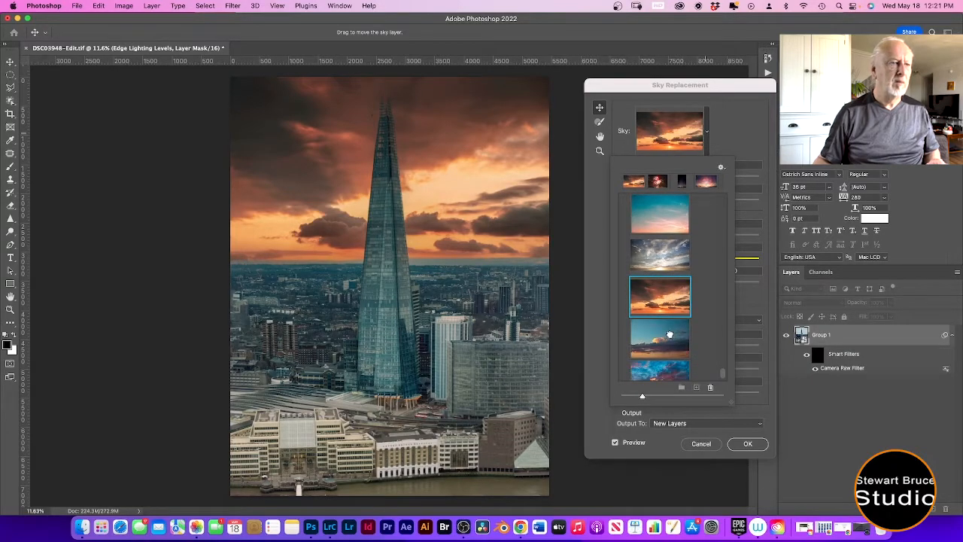
scroll(712, 332, "down", 1)
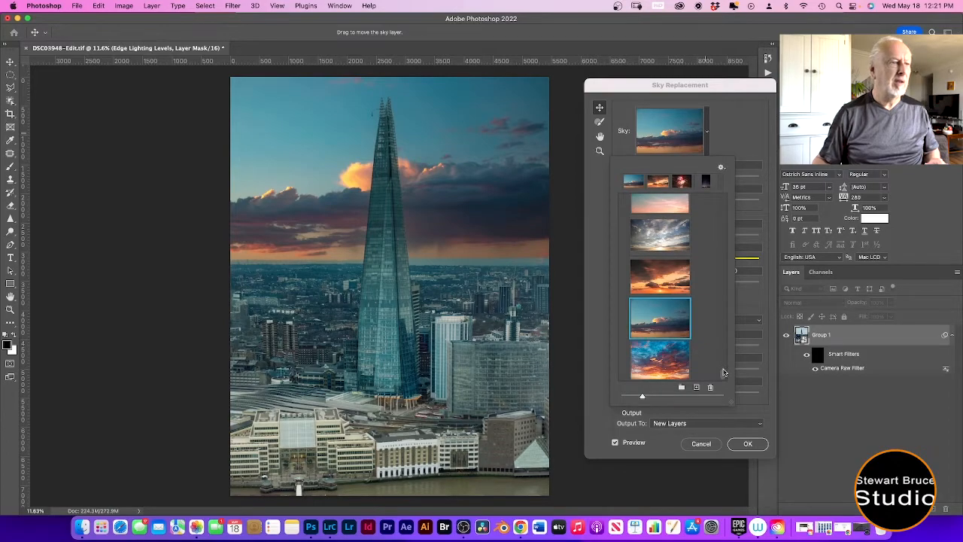
Compare the last sky in the list, with blue and fiery orange clouds, against the orange sunset and apply the blue-and-orange one as new layers
left_click(660, 363)
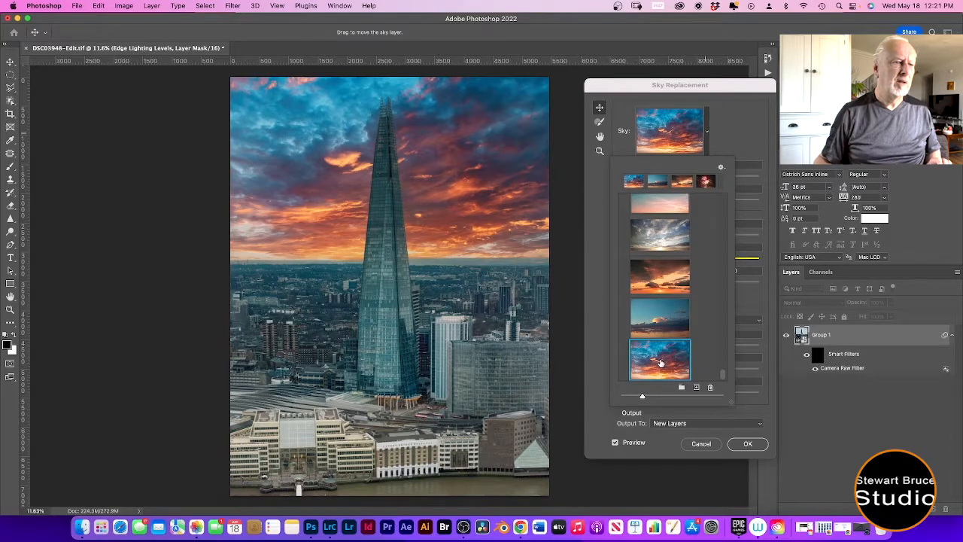
scroll(677, 317, "up", 5)
left_click_drag(723, 369, 728, 196)
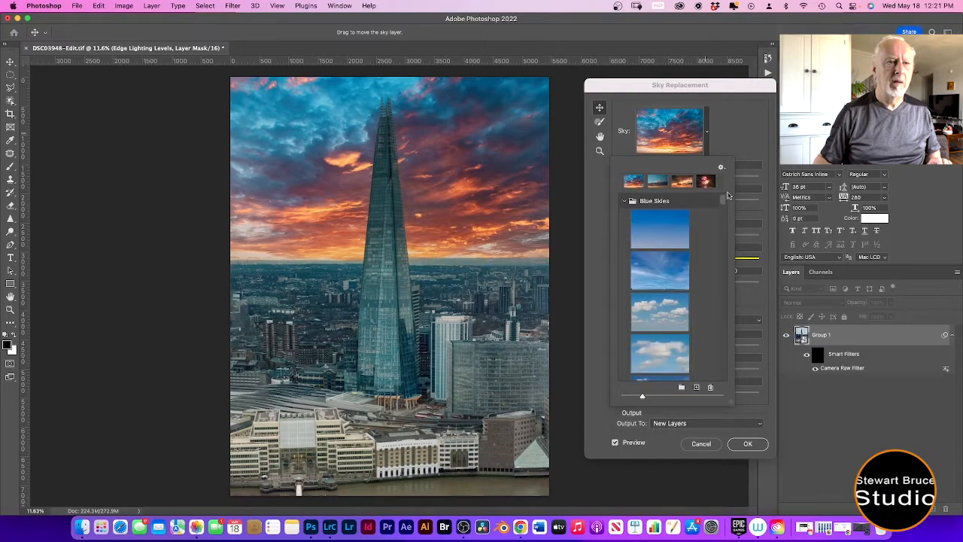
left_click(682, 181)
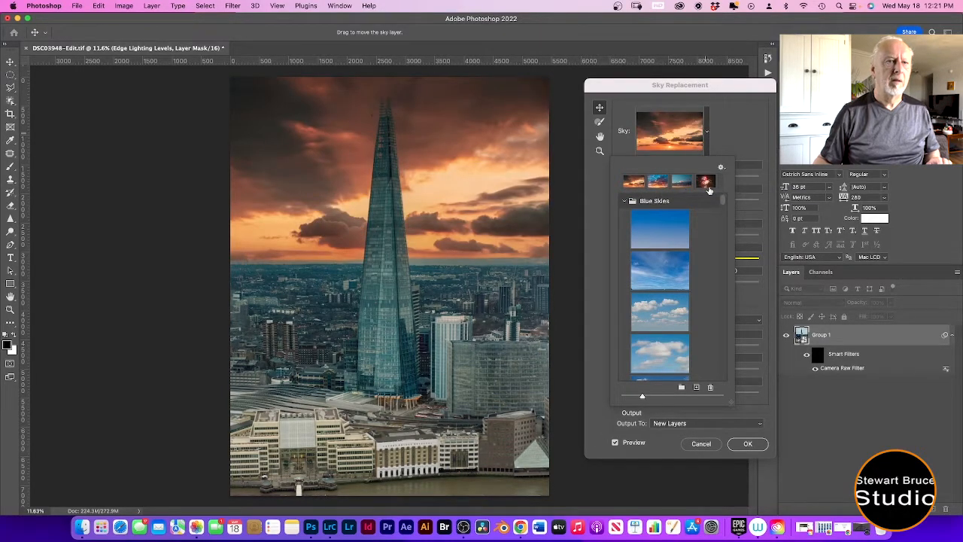
left_click(661, 183)
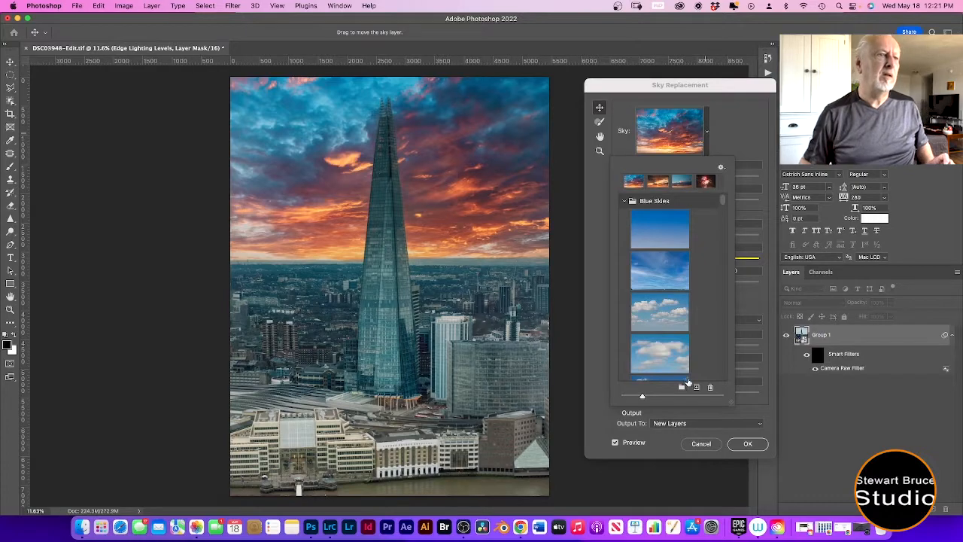
left_click(746, 444)
left_click(746, 444)
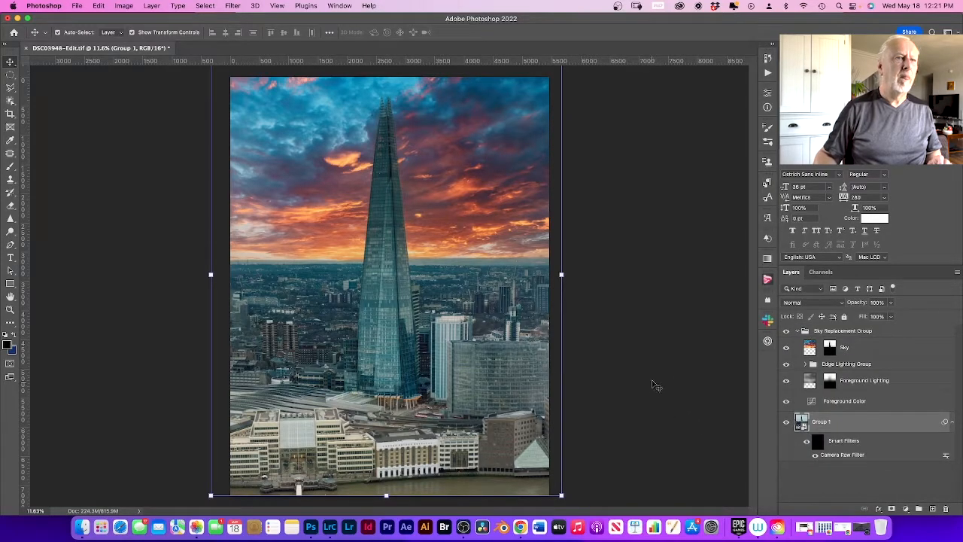
scroll(675, 357, "up", 1)
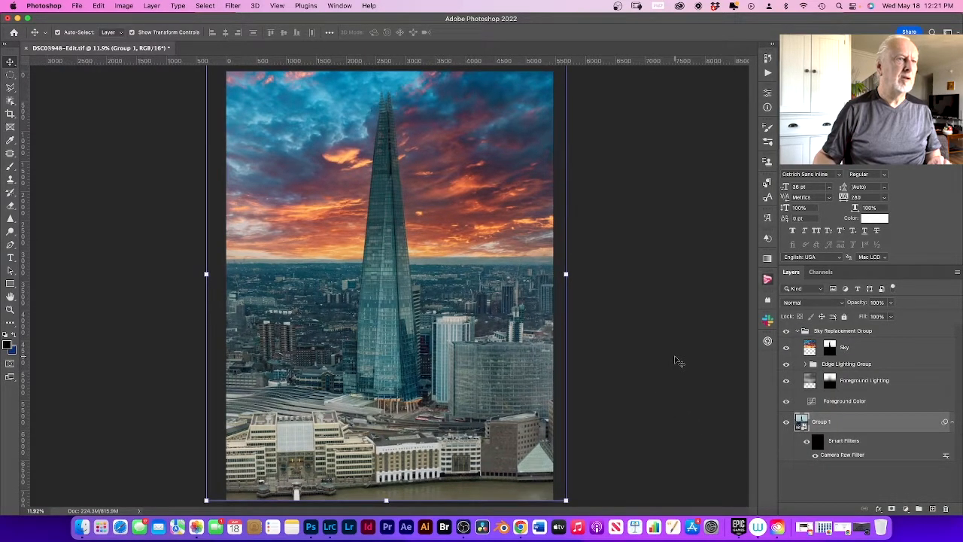
scroll(675, 361, "down", 2)
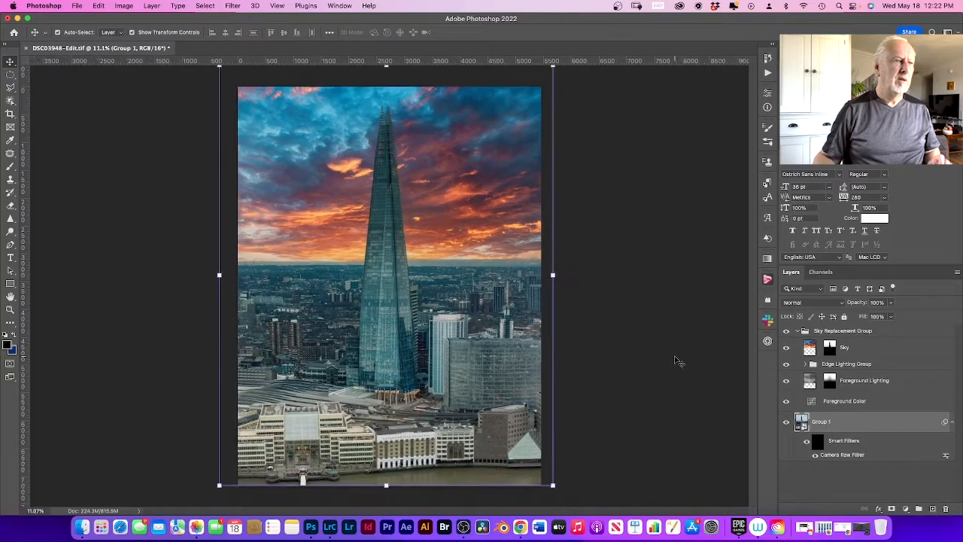
scroll(675, 360, "down", 1)
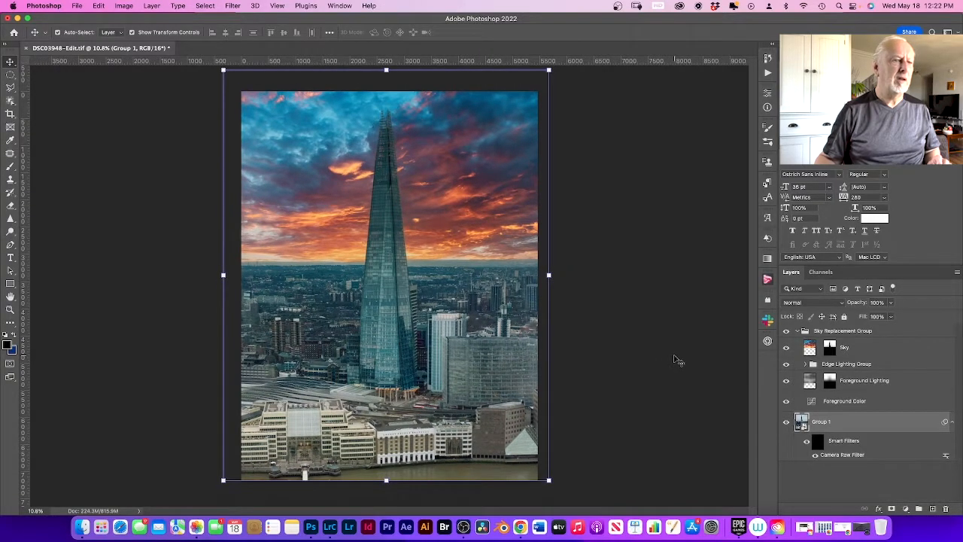
scroll(675, 361, "down", 1)
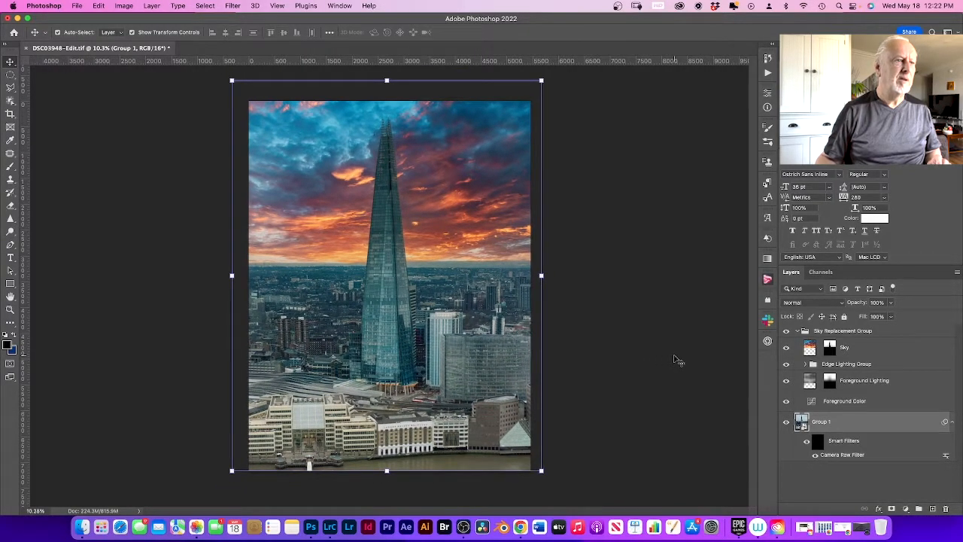